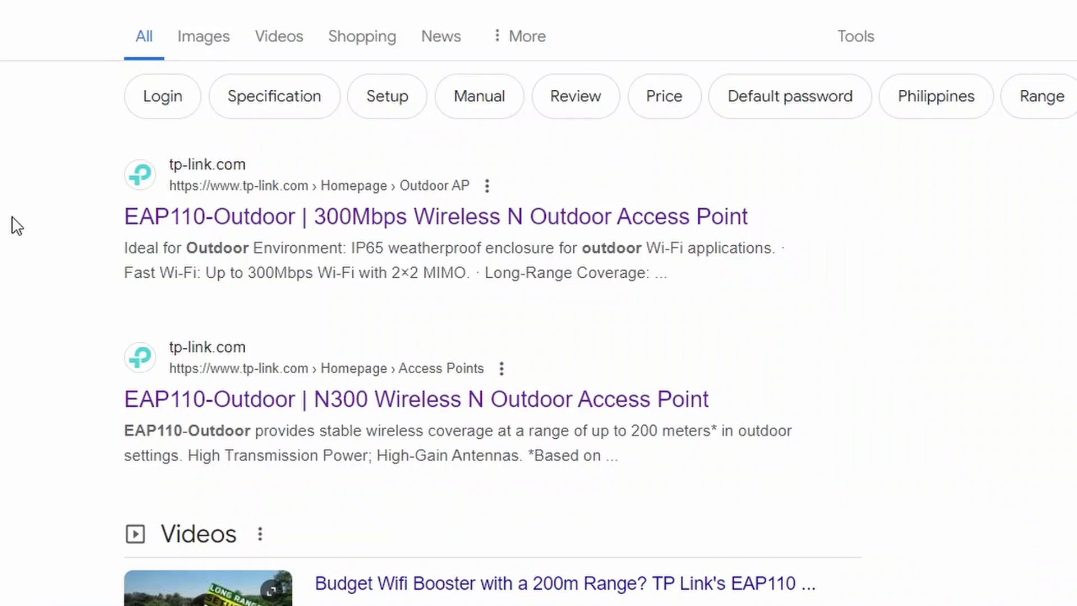
# - Look over the 'tp link eap110 outdoor' results, highlighting the first tp-link.com result's title
pyautogui.moveTo(112, 215); pyautogui.dragTo(858, 228)
pyautogui.click(96, 153)
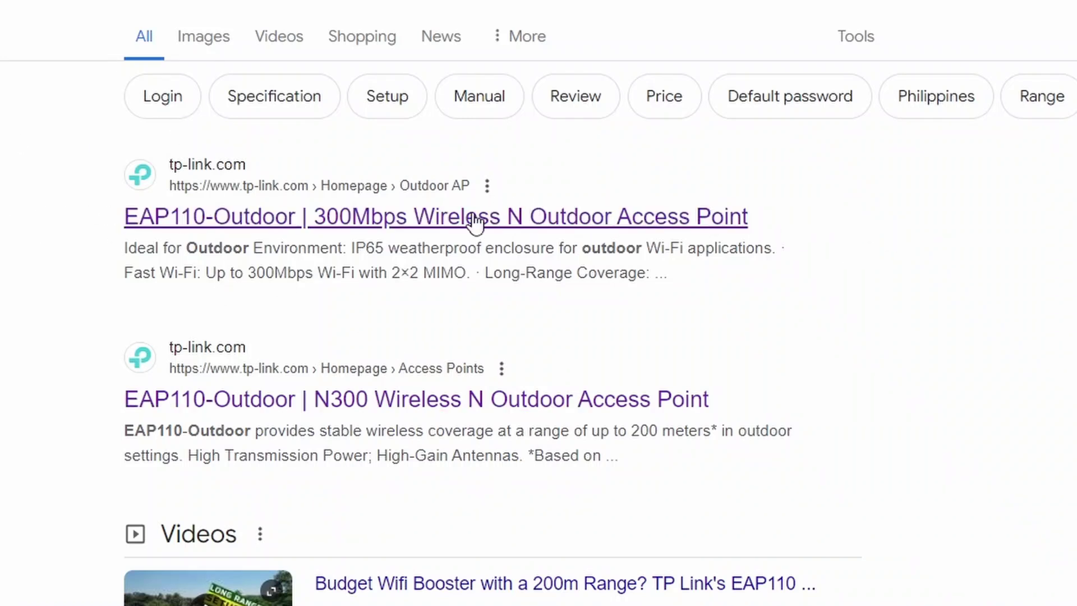
# - Check the US EAP110-Outdoor support page's hardware versions and V3.8 downloads, then return to the results
pyautogui.click(595, 412)
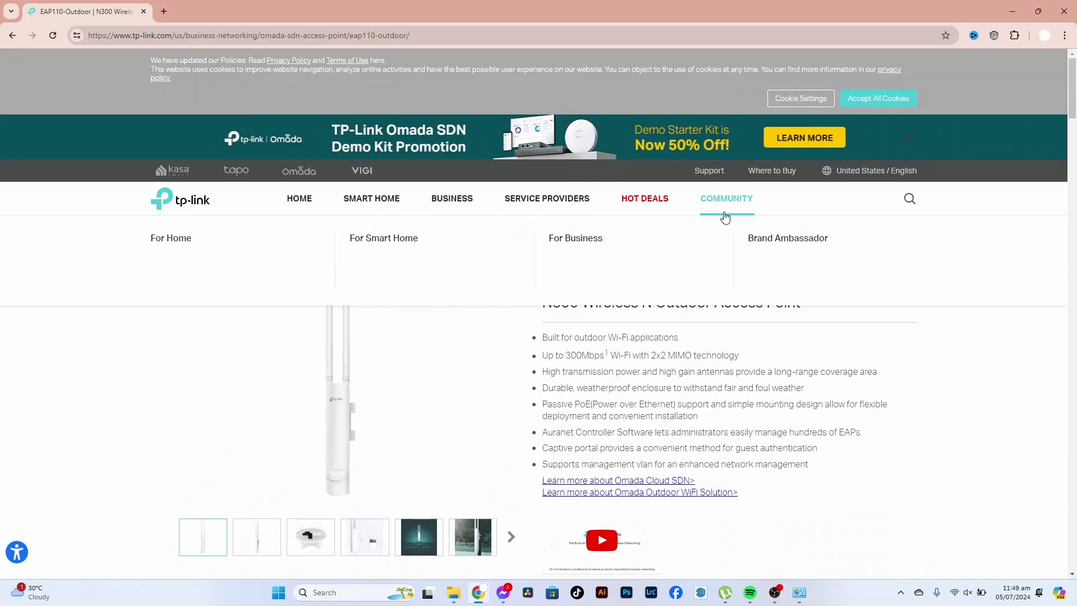
pyautogui.click(889, 231)
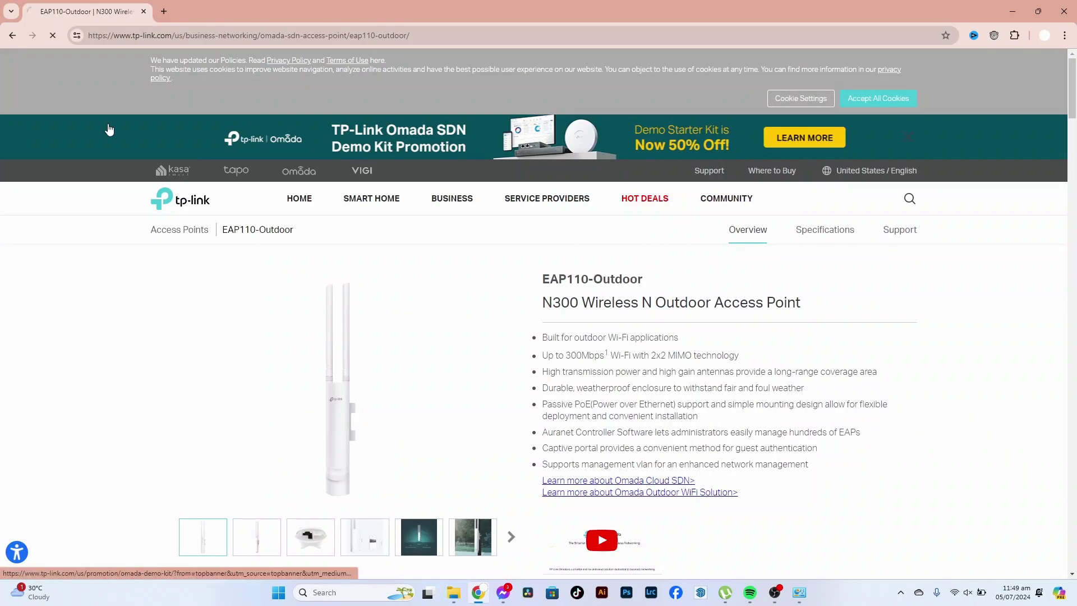
pyautogui.click(458, 255)
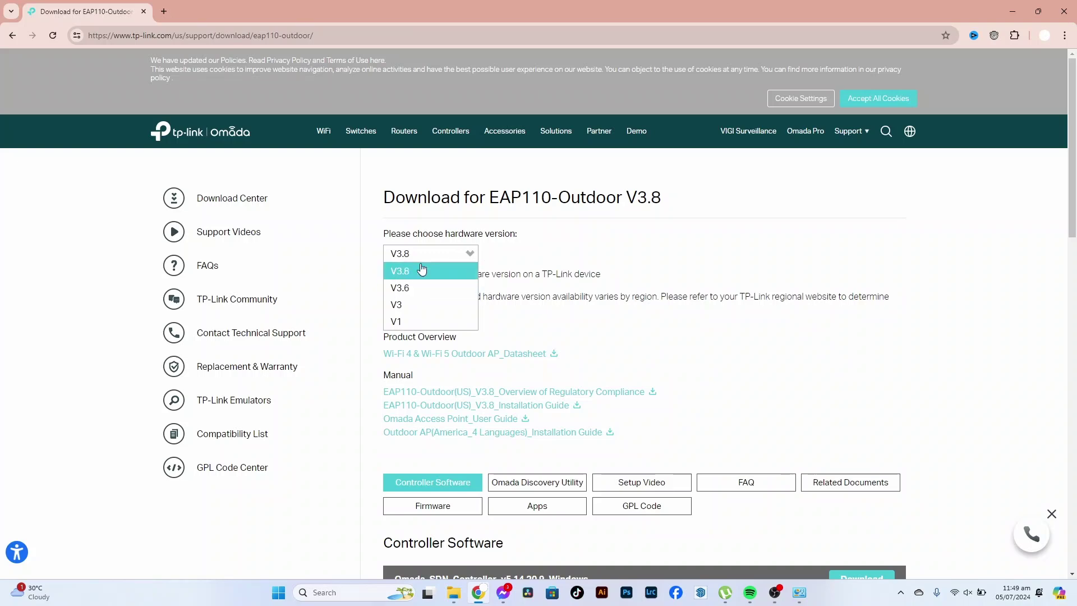
pyautogui.tripleClick(625, 197)
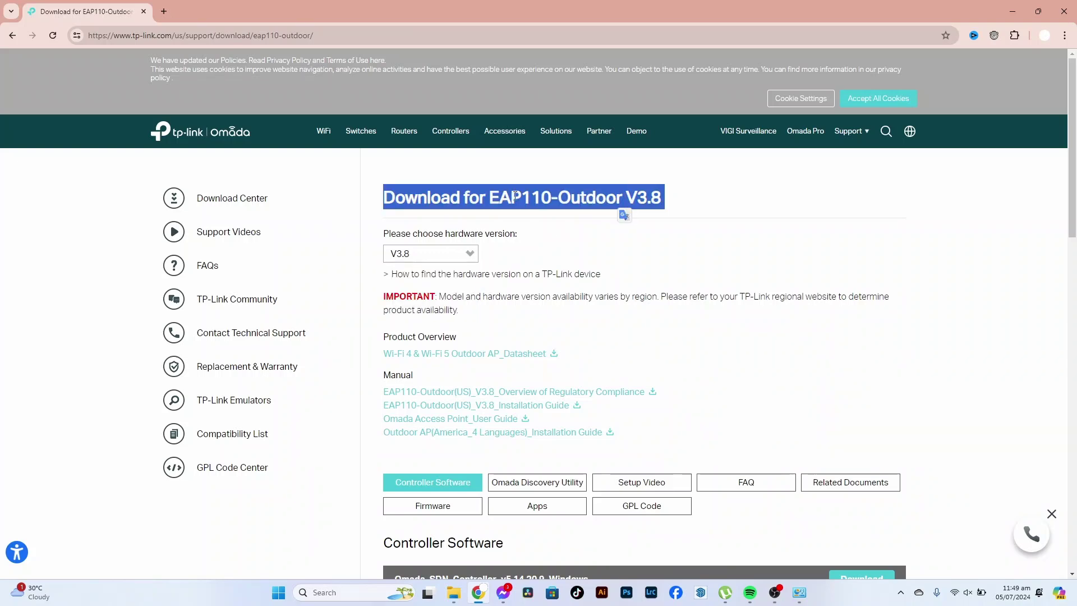
pyautogui.click(421, 181)
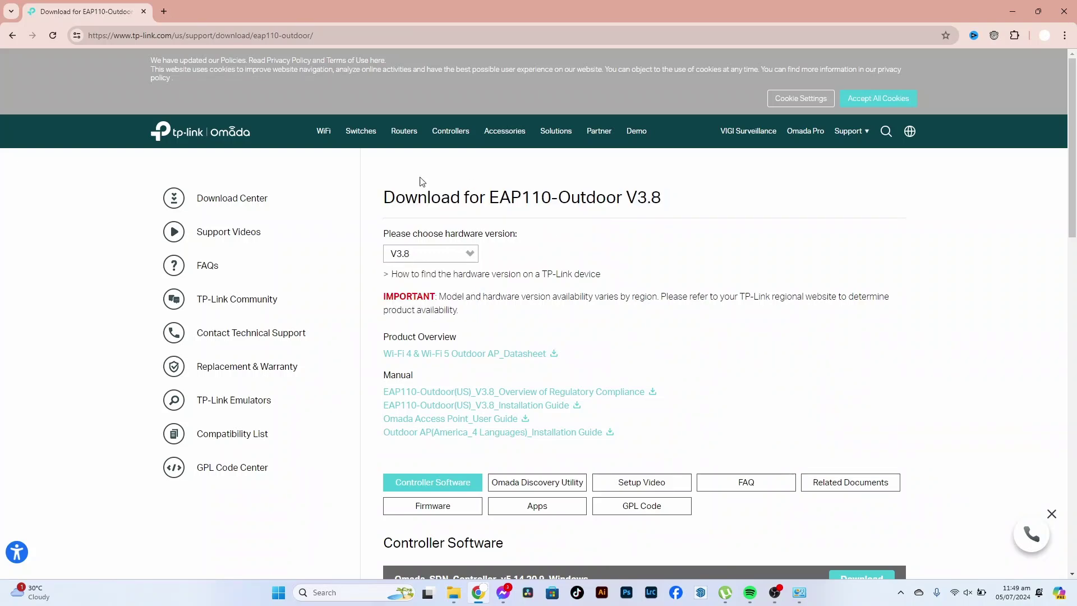
pyautogui.click(13, 37)
pyautogui.click(13, 37)
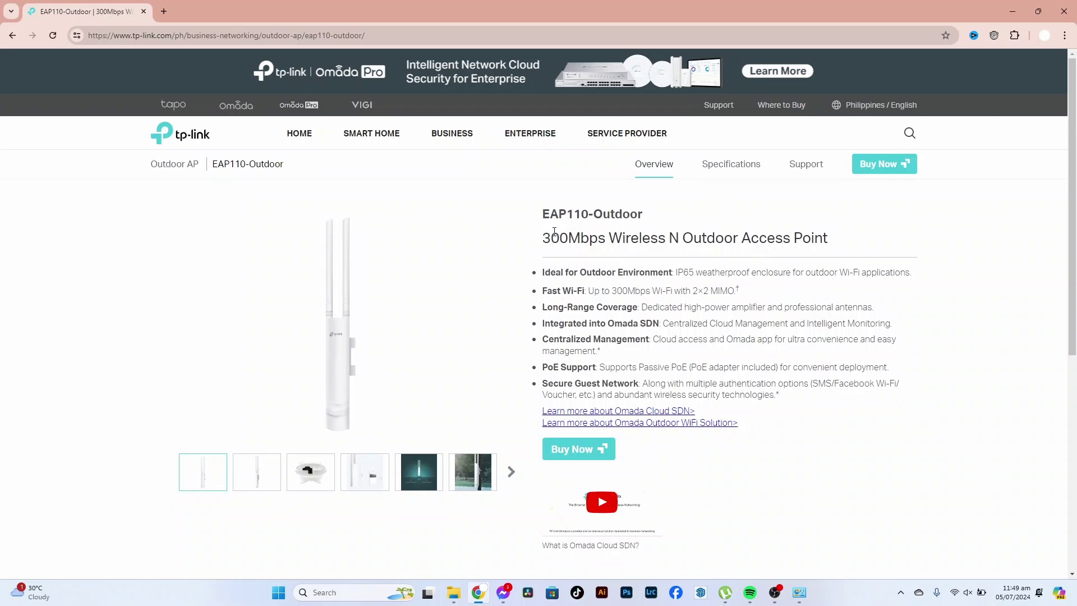
# - Check the Philippines EAP110-Outdoor downloads page, keeping hardware version V4, then return to the results
pyautogui.click(802, 167)
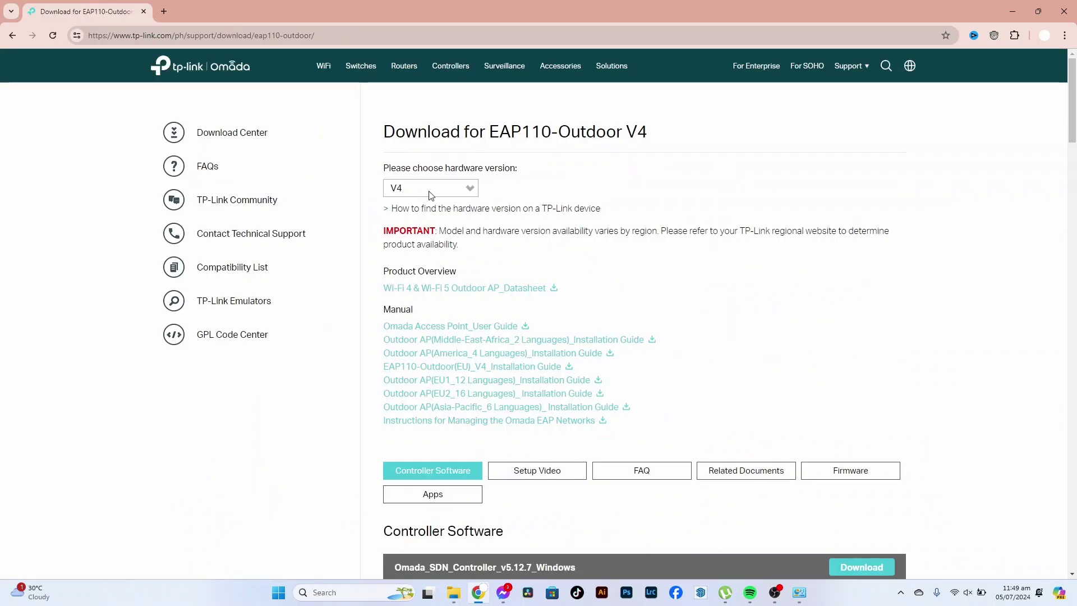
pyautogui.click(431, 195)
pyautogui.click(470, 191)
pyautogui.click(12, 35)
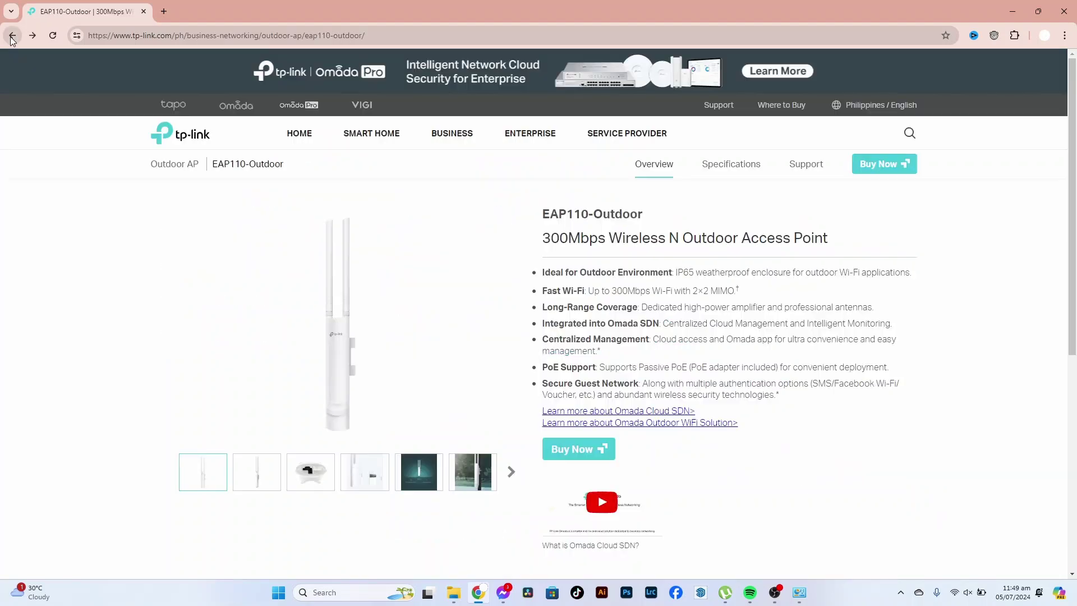
pyautogui.click(11, 36)
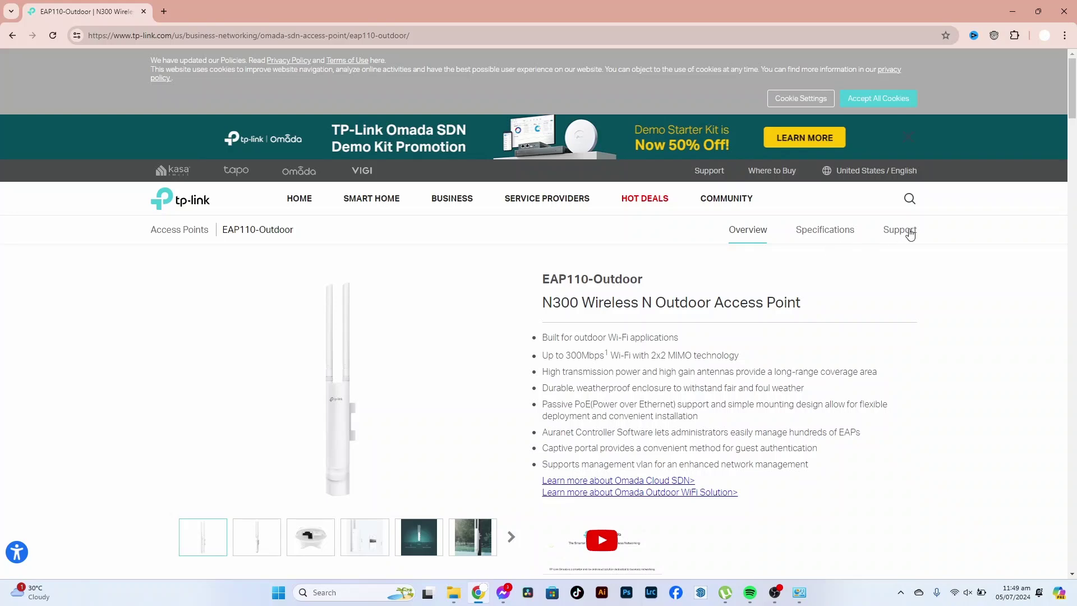
# - Open the EAP110-Outdoor support downloads page and keep hardware version V3.8
pyautogui.click(909, 234)
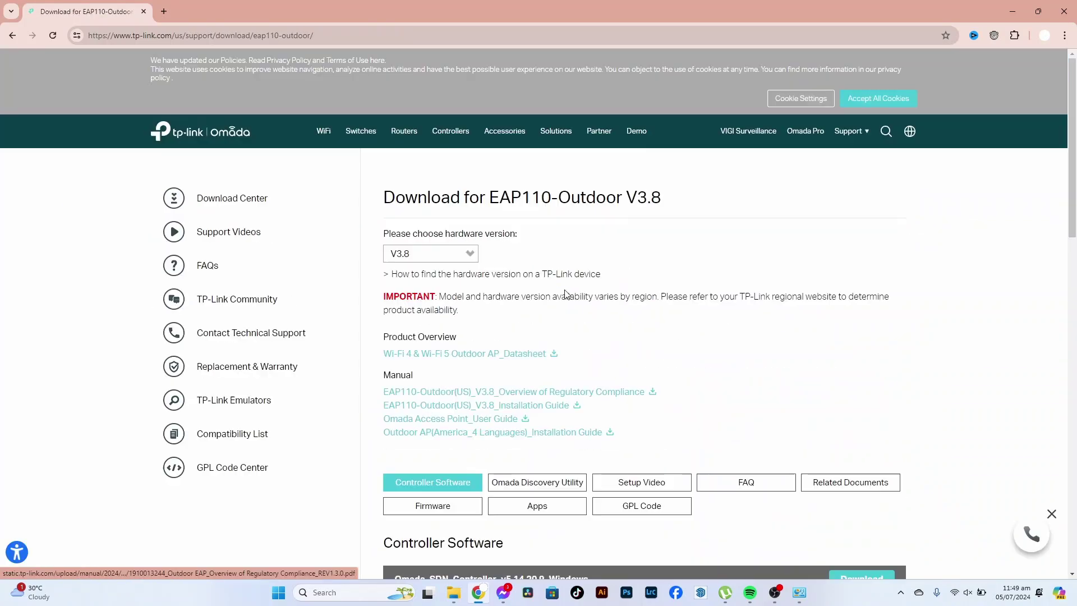
pyautogui.scroll(-2, 566, 362)
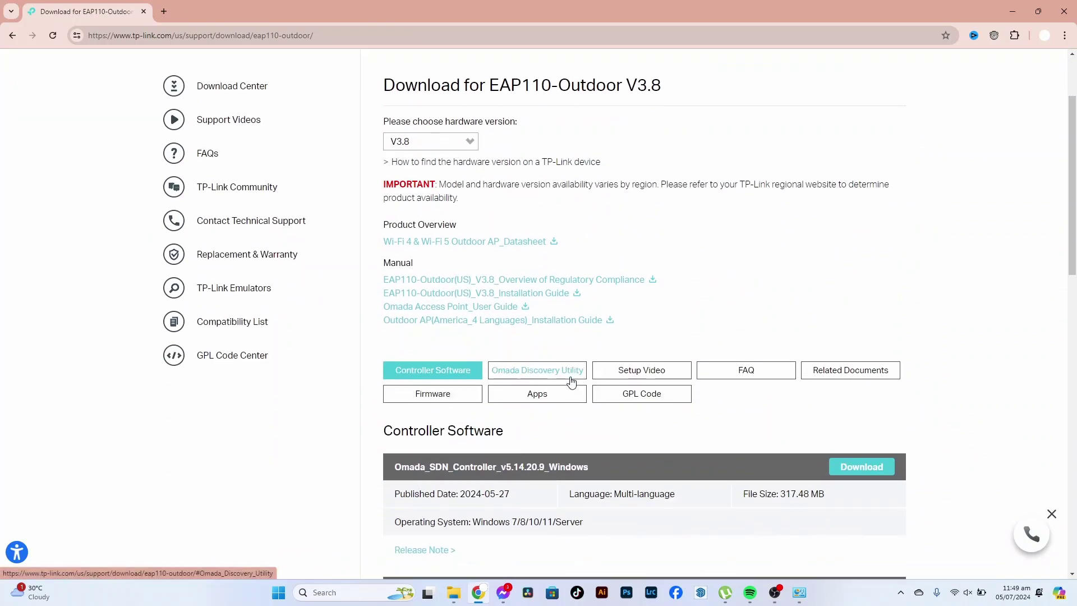
pyautogui.scroll(2, 535, 368)
pyautogui.scroll(-1, 514, 324)
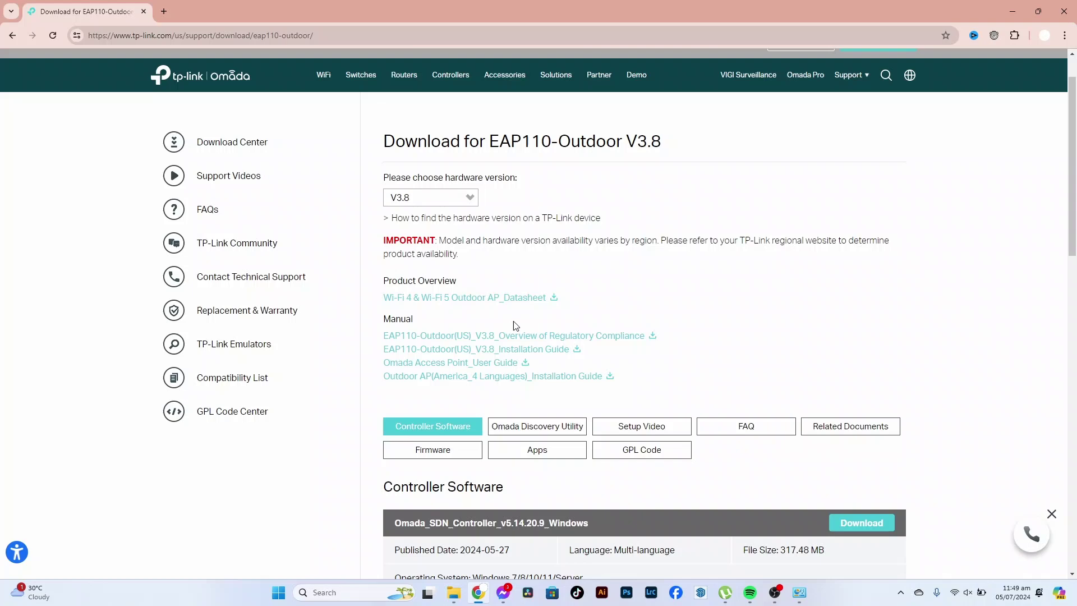
pyautogui.scroll(-3, 463, 265)
pyautogui.scroll(4, 468, 222)
pyautogui.click(450, 259)
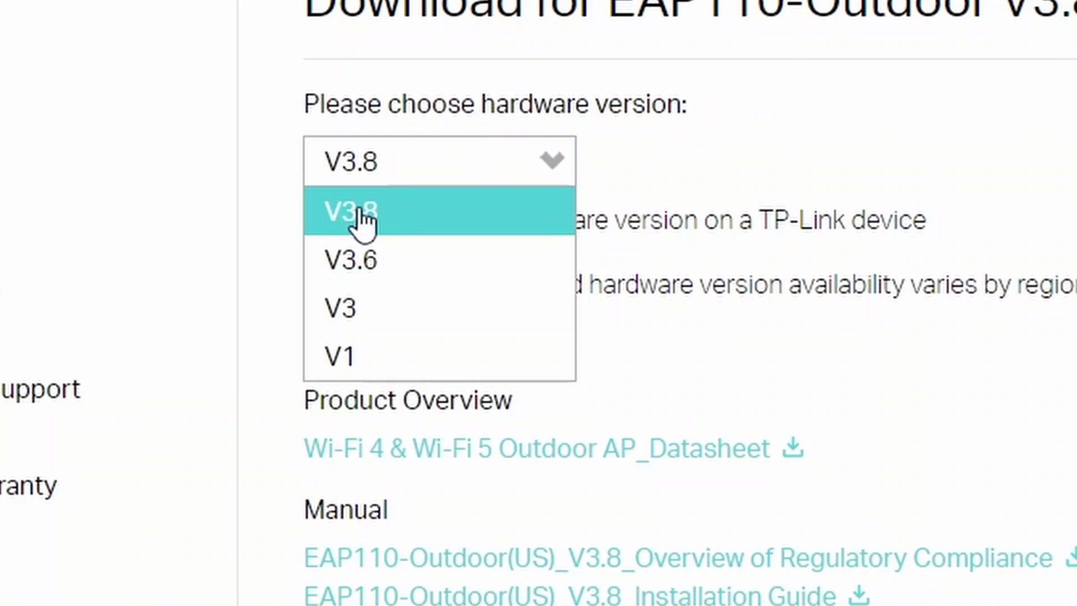
pyautogui.click(386, 224)
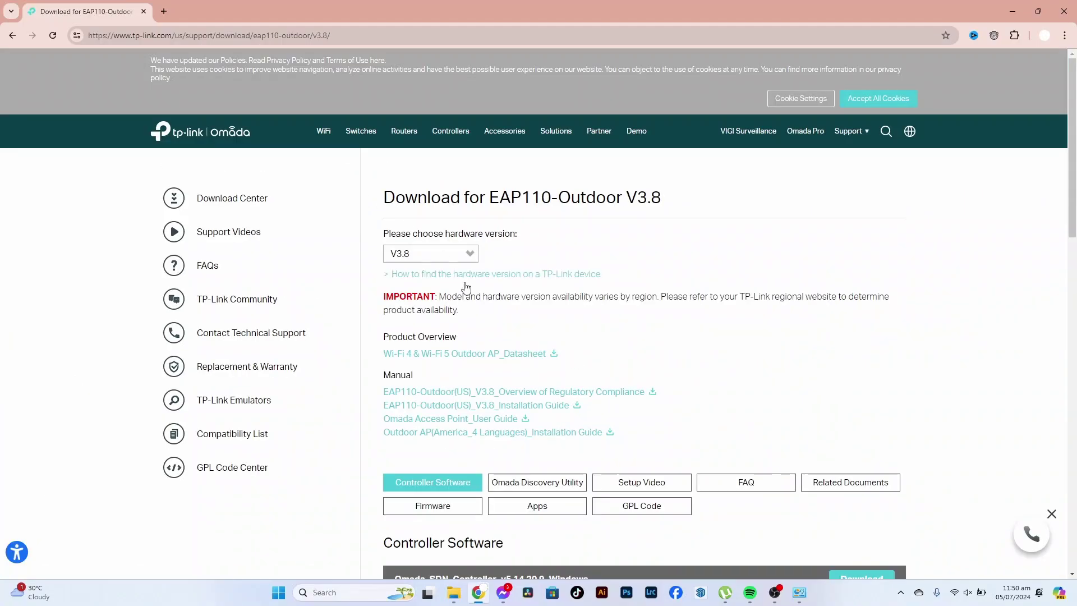
# - Show the Firmware section and compare release dates, newest being 5.0.7 Build 20230410
pyautogui.scroll(-2, 524, 305)
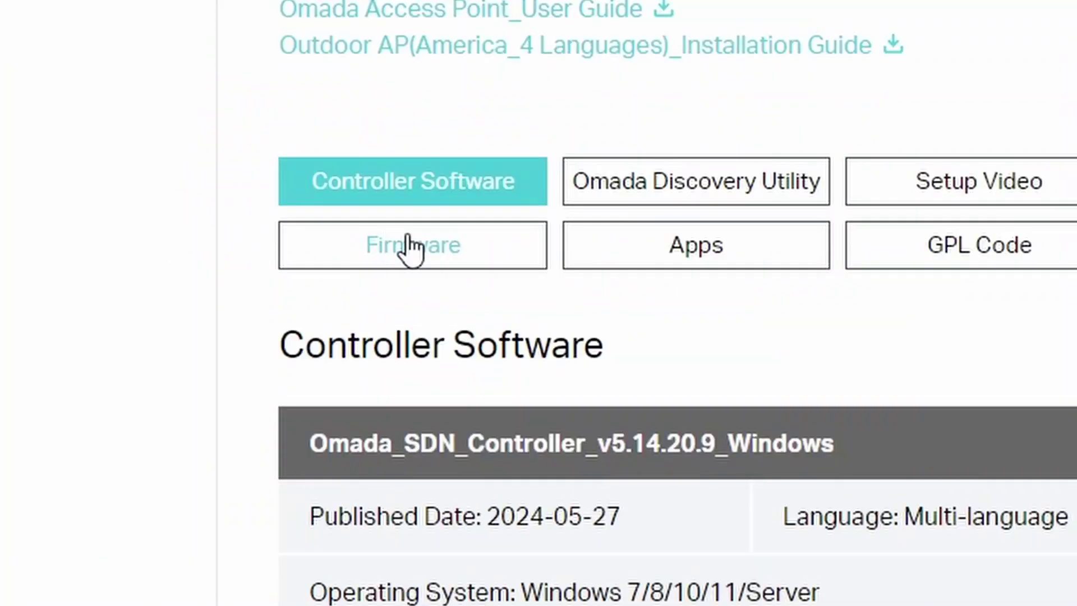
pyautogui.click(407, 279)
pyautogui.scroll(-4, 591, 309)
pyautogui.scroll(-1, 593, 308)
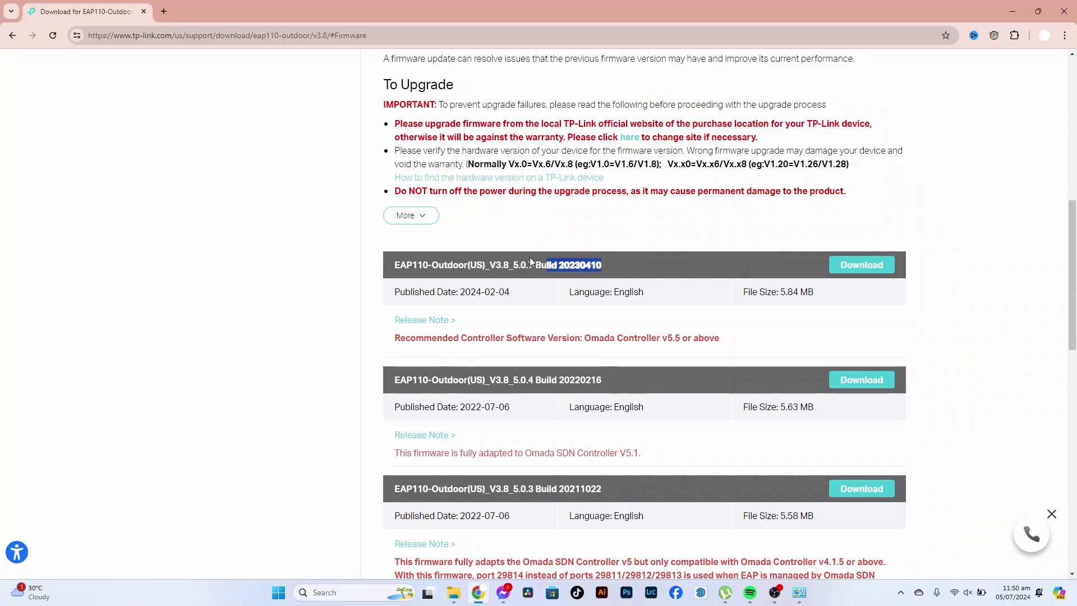
pyautogui.moveTo(531, 262); pyautogui.dragTo(388, 265)
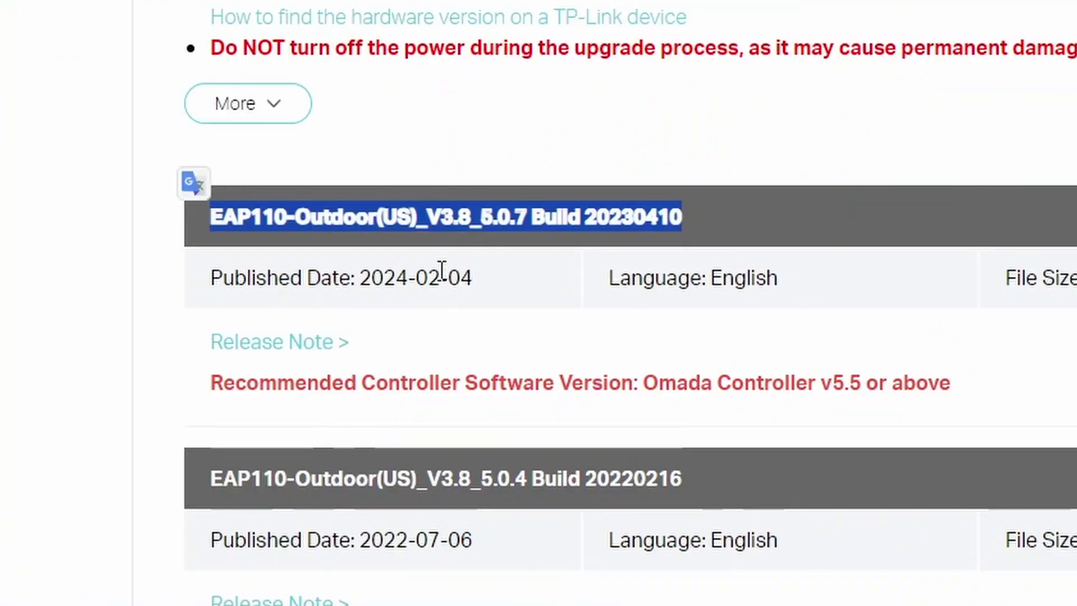
pyautogui.moveTo(472, 277); pyautogui.dragTo(358, 277)
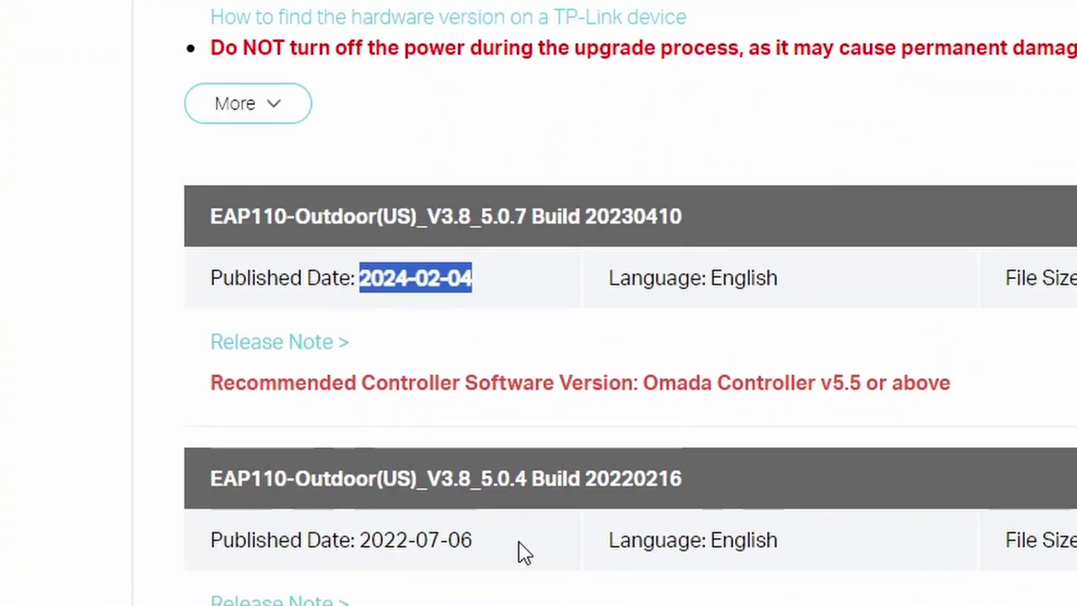
pyautogui.moveTo(495, 541); pyautogui.dragTo(371, 542)
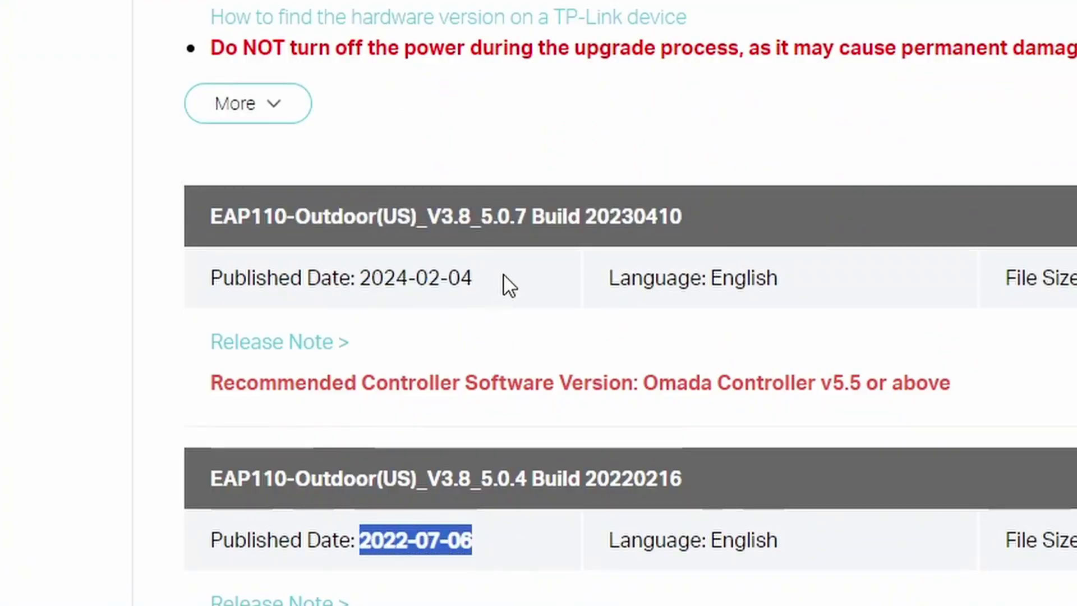
pyautogui.moveTo(503, 277); pyautogui.dragTo(135, 298)
pyautogui.click(380, 283)
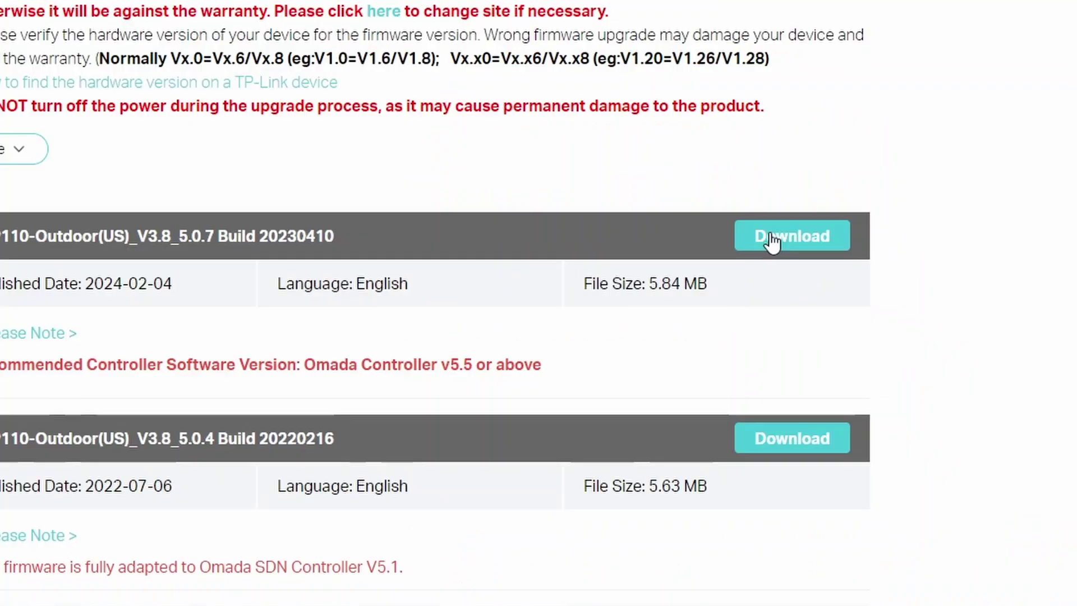
# - Download the 5.0.7 Build 20230410 firmware archive and extract it with WinRAR
pyautogui.click(861, 265)
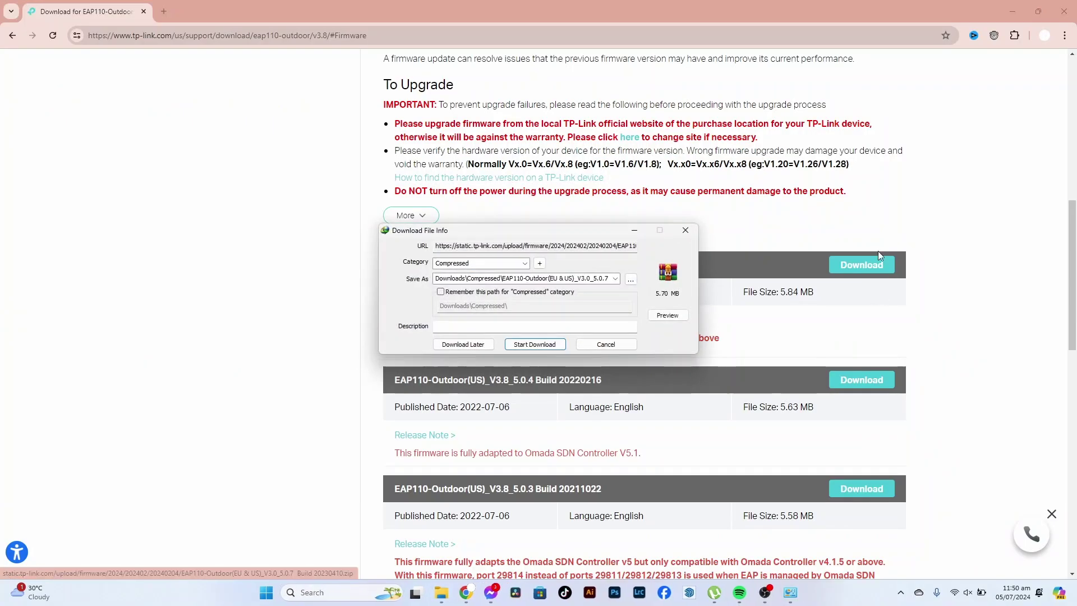
pyautogui.click(554, 347)
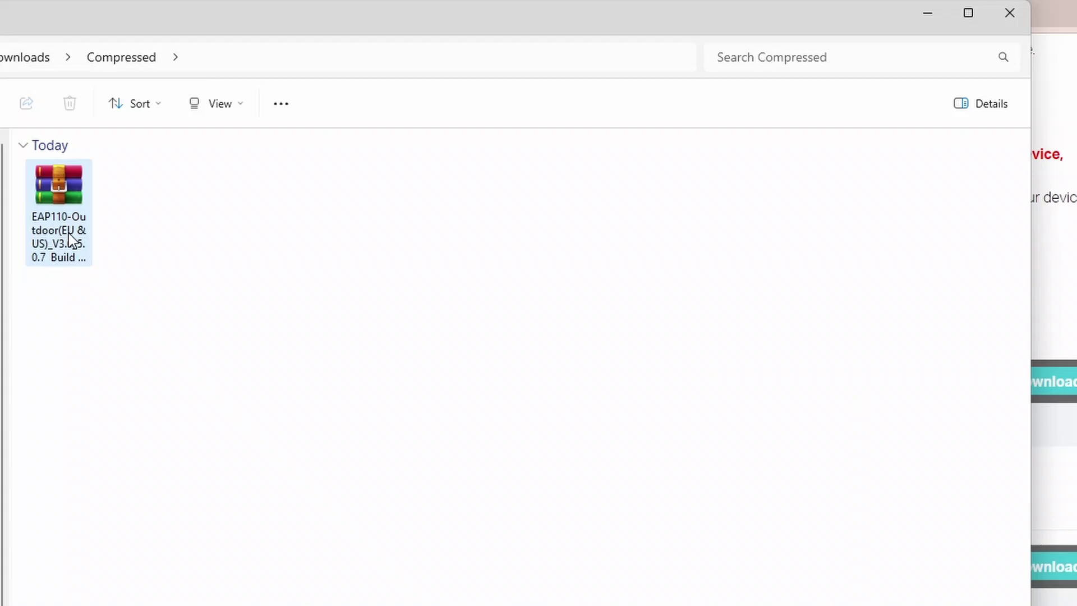
pyautogui.click(246, 153)
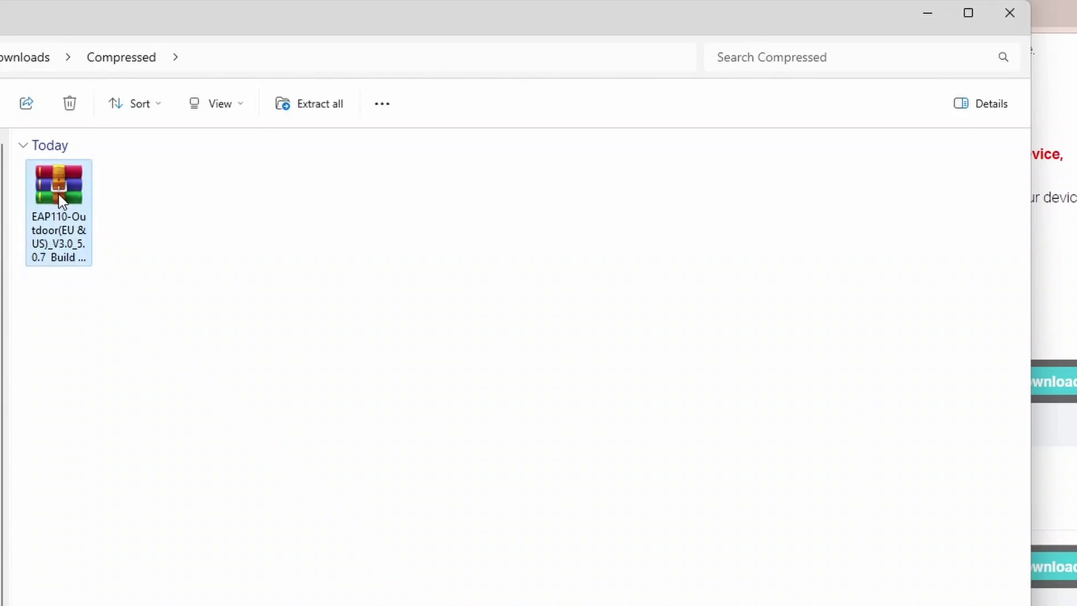
pyautogui.rightClick(62, 201)
pyautogui.moveTo(149, 493)
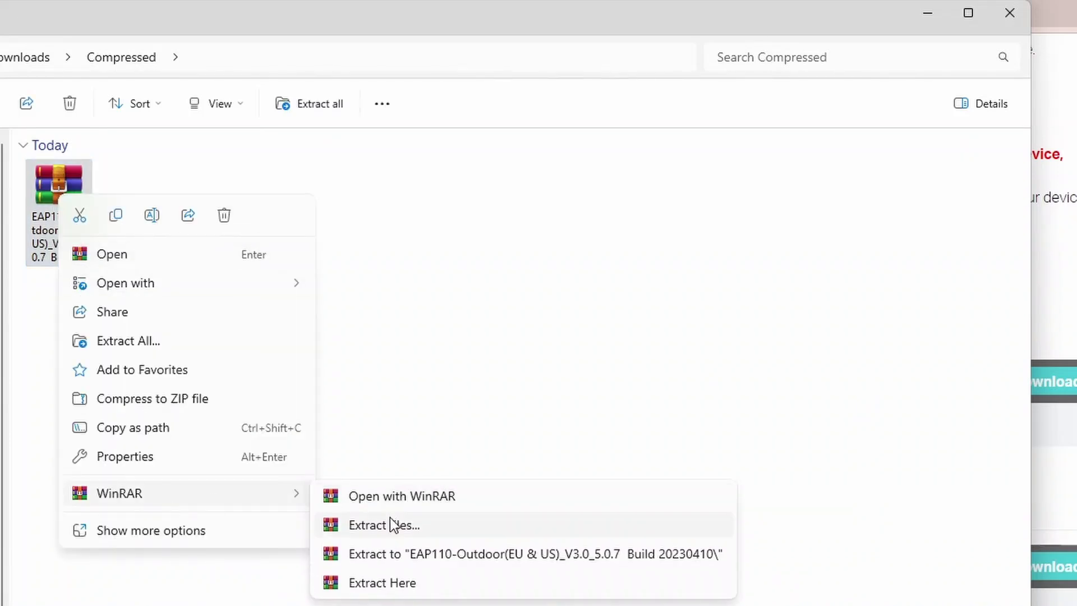
pyautogui.click(595, 554)
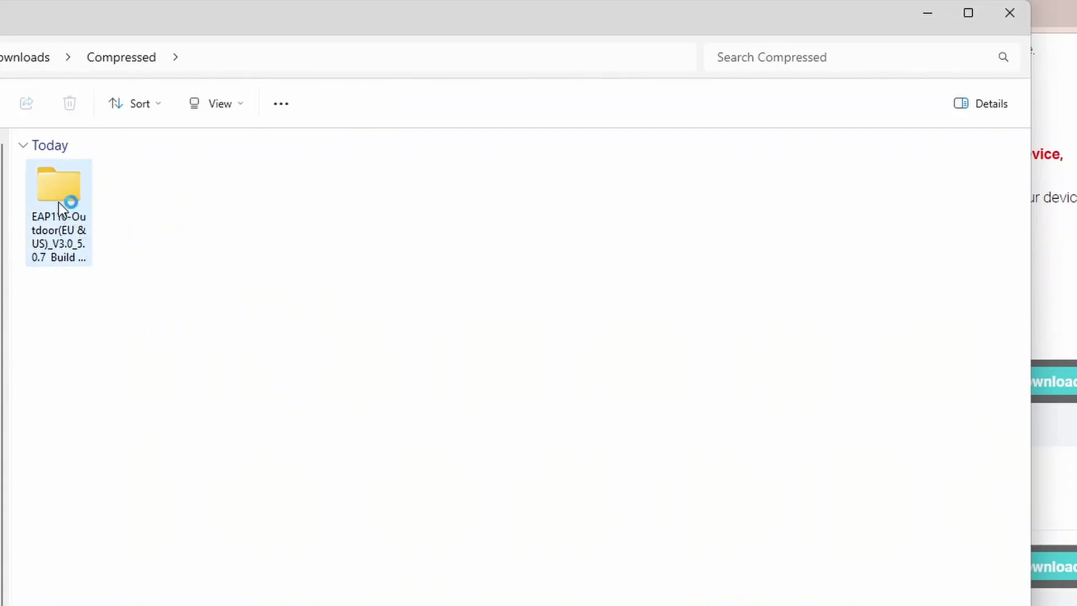
# - Open the extracted firmware folders and select the 5,586 KB BIN file
pyautogui.doubleClick(59, 200)
pyautogui.doubleClick(89, 195)
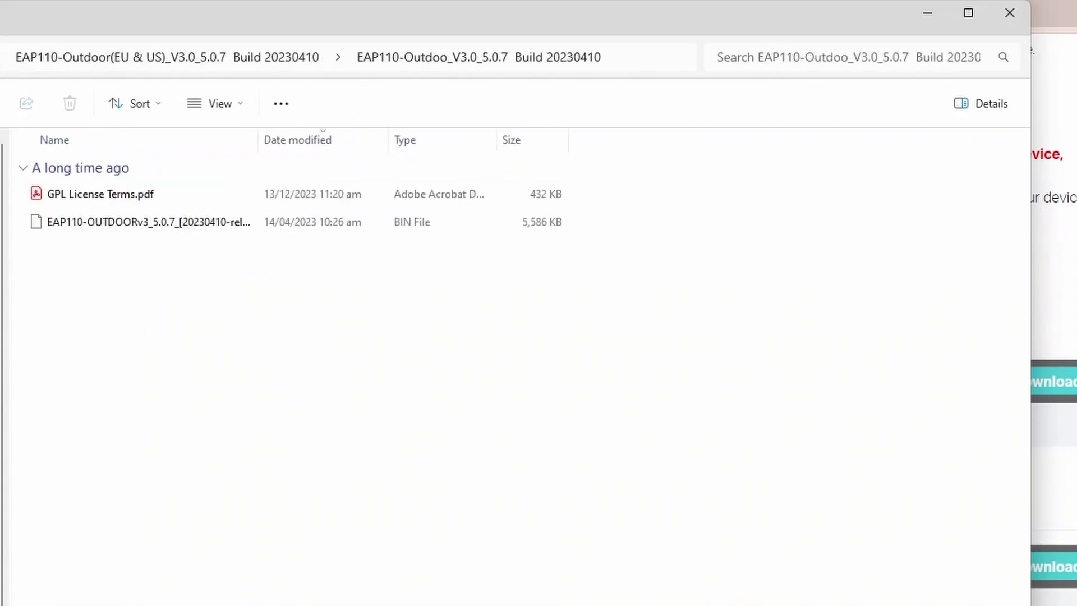
pyautogui.click(123, 223)
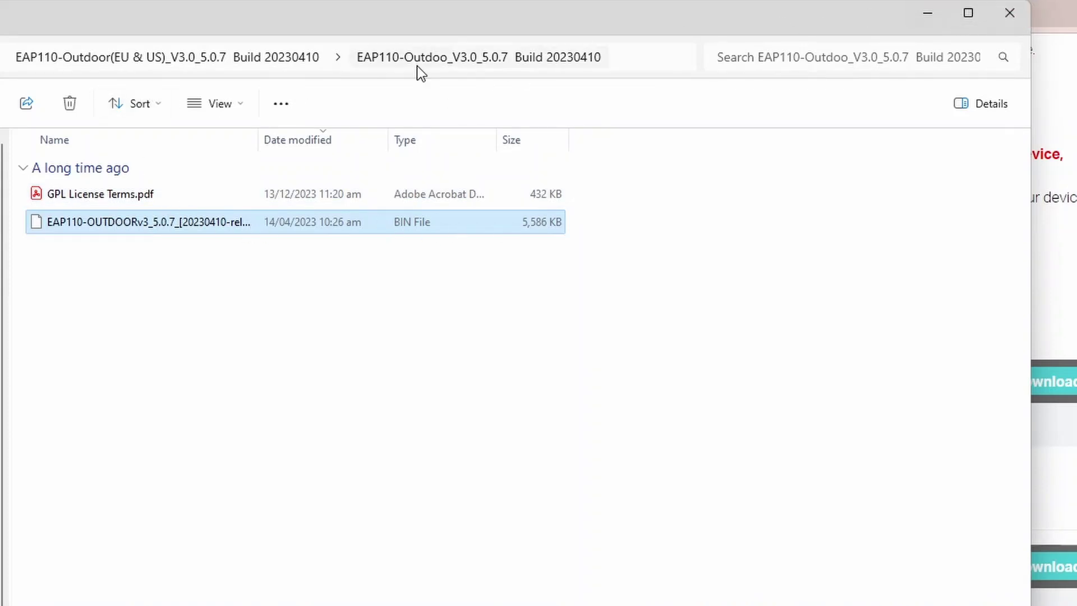
# - Join the open TP-Link_2.4GHz_826A54 Wi-Fi network from Quick Settings
pyautogui.click(1010, 13)
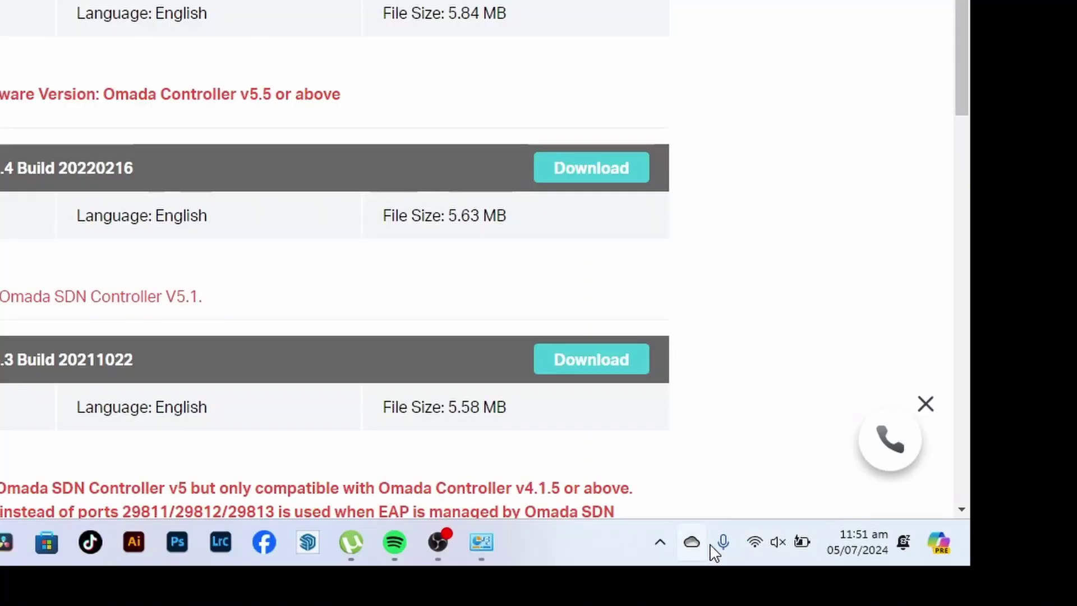
pyautogui.click(757, 543)
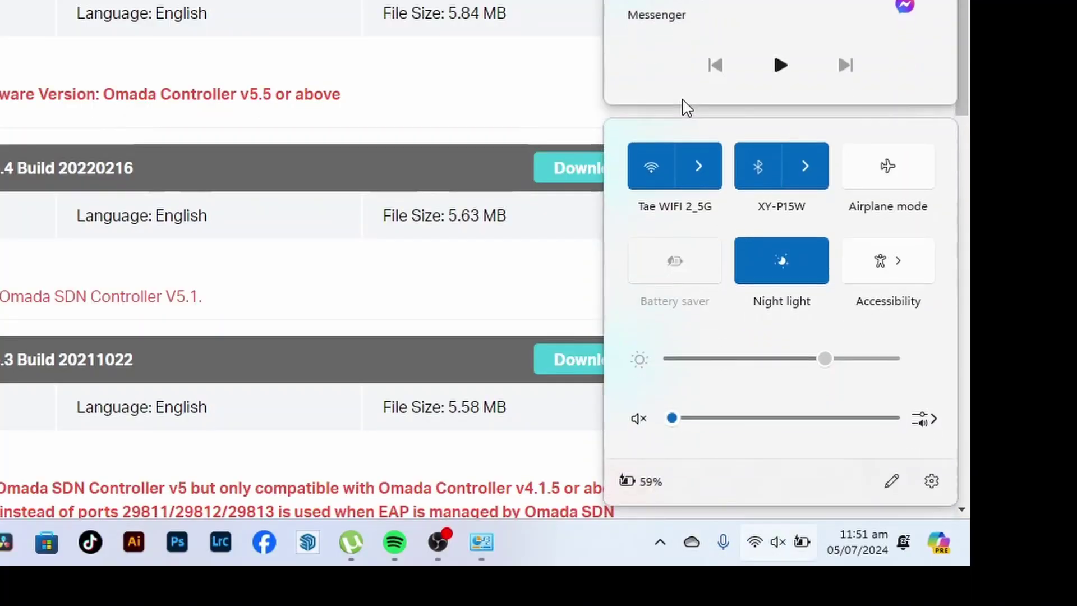
pyautogui.click(705, 169)
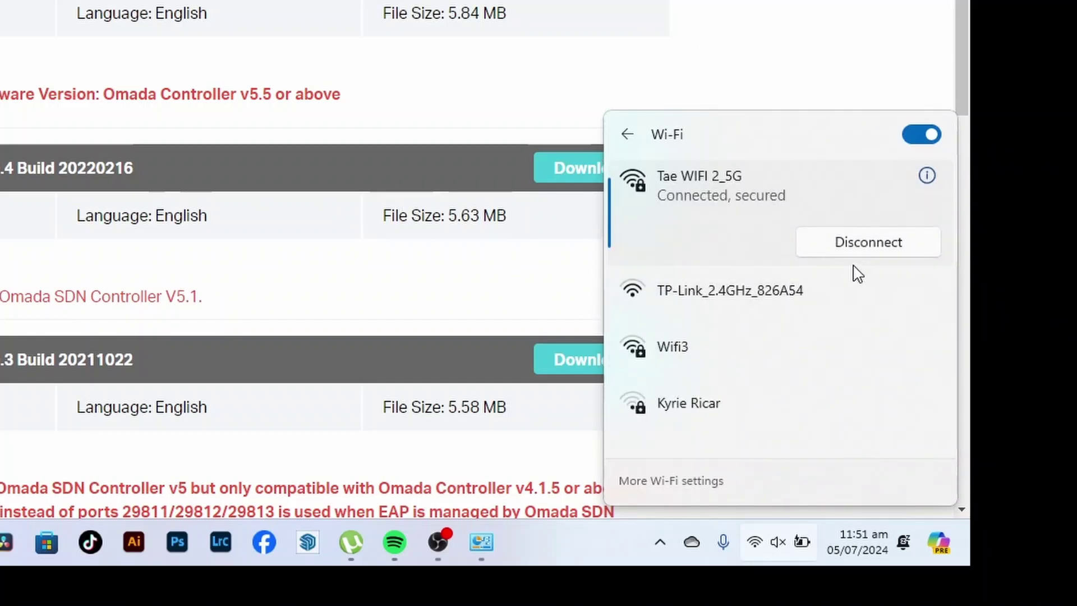
pyautogui.click(763, 301)
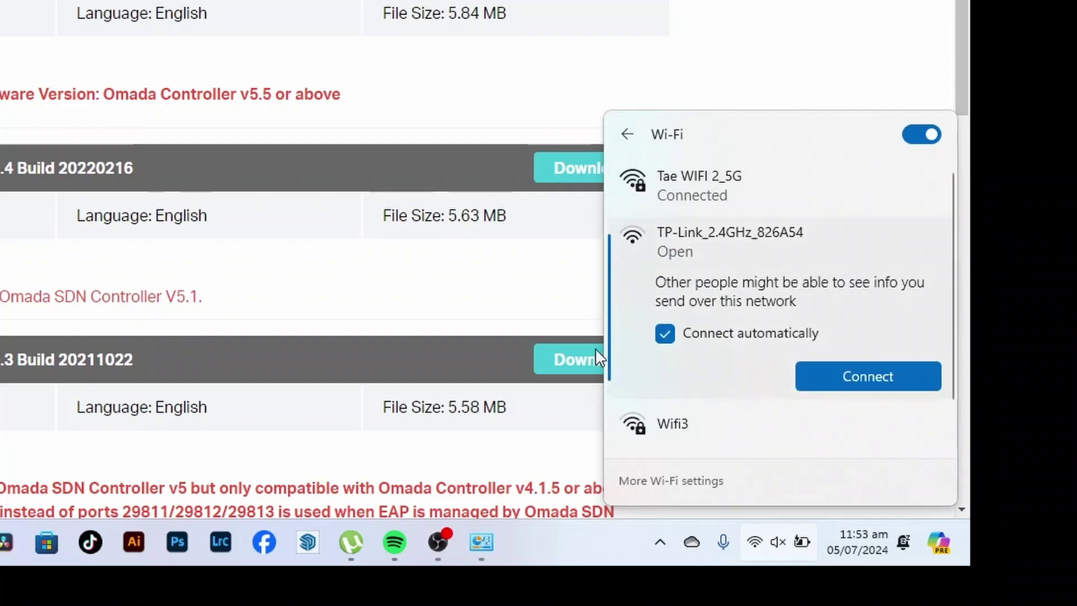
pyautogui.click(858, 375)
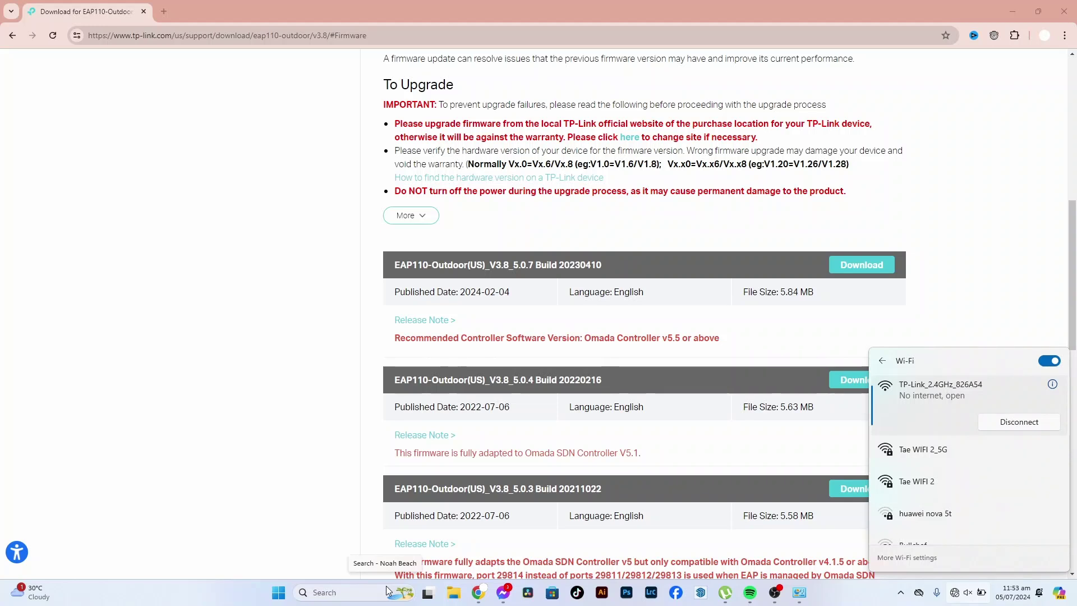
# - Run ncpa.cpl and open the Wi-Fi adapter's TCP/IPv4 properties
pyautogui.press('super+r')
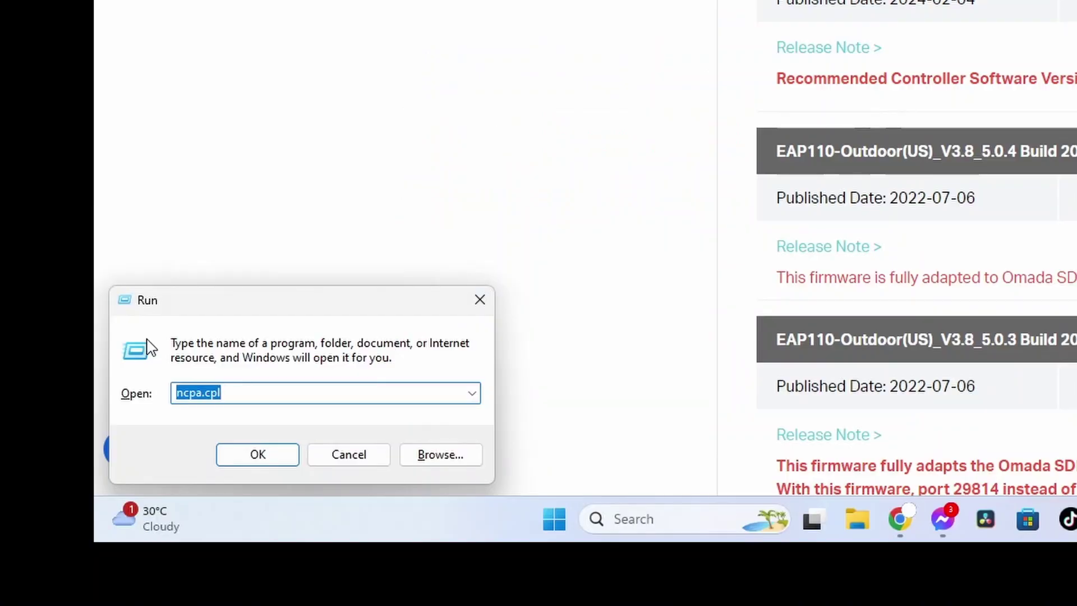
pyautogui.press('End')
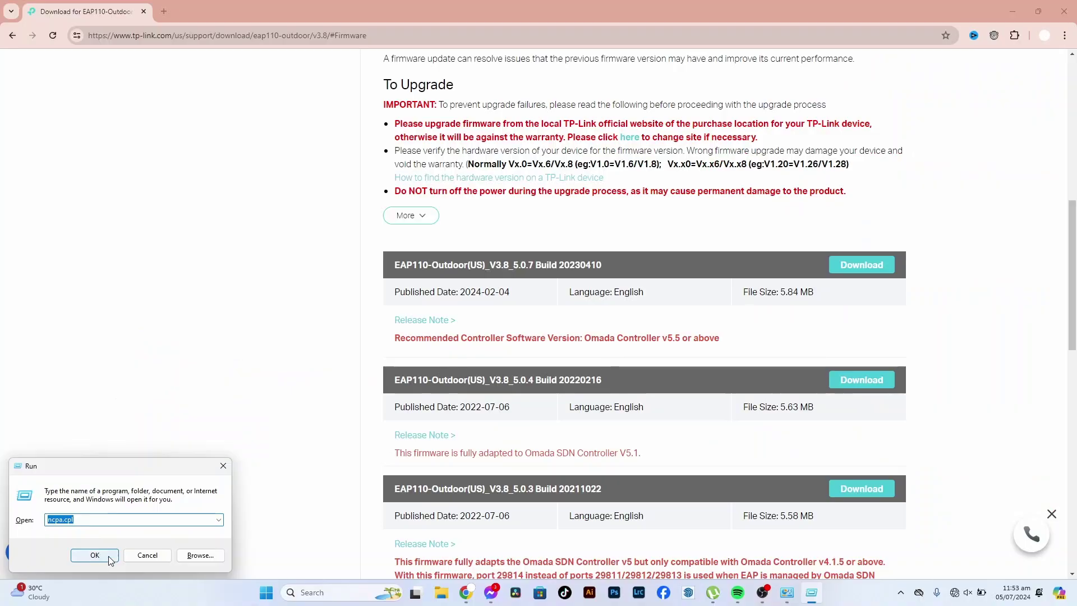
pyautogui.click(258, 454)
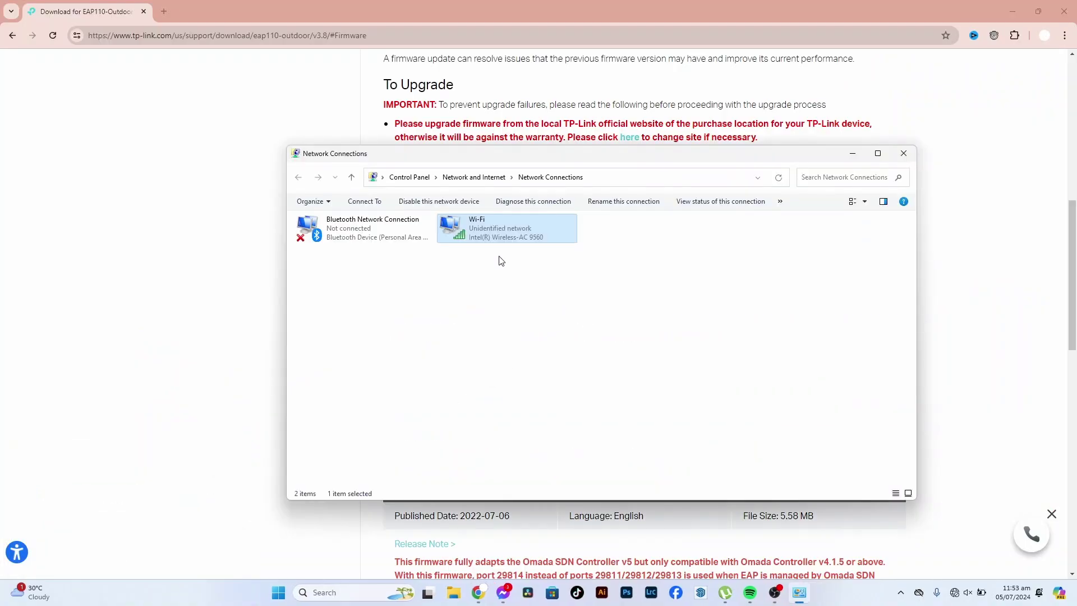
pyautogui.click(638, 241)
pyautogui.click(493, 238)
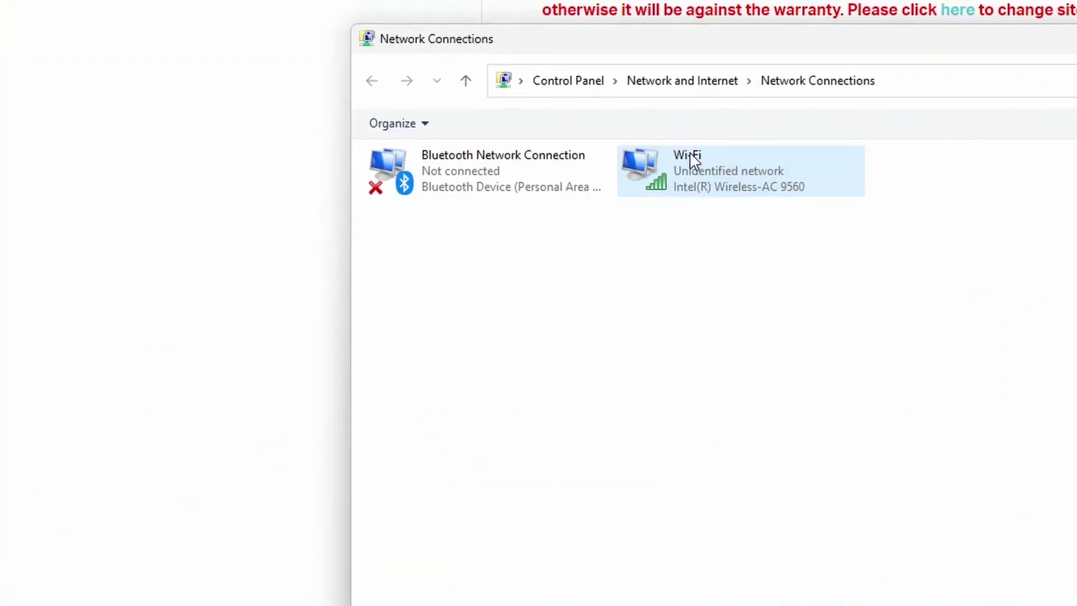
pyautogui.rightClick(731, 164)
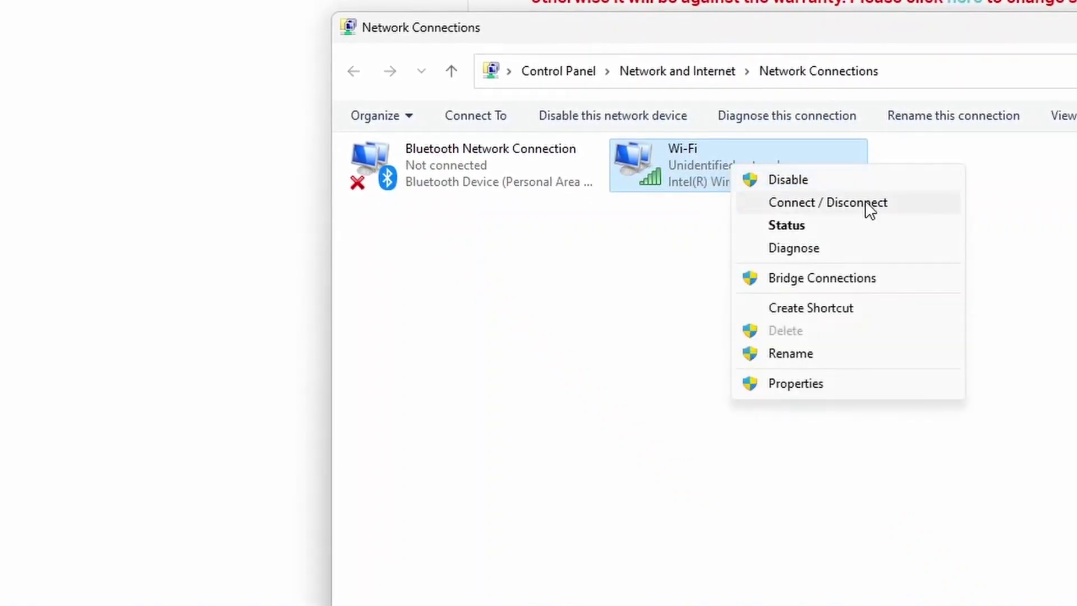
pyautogui.click(822, 387)
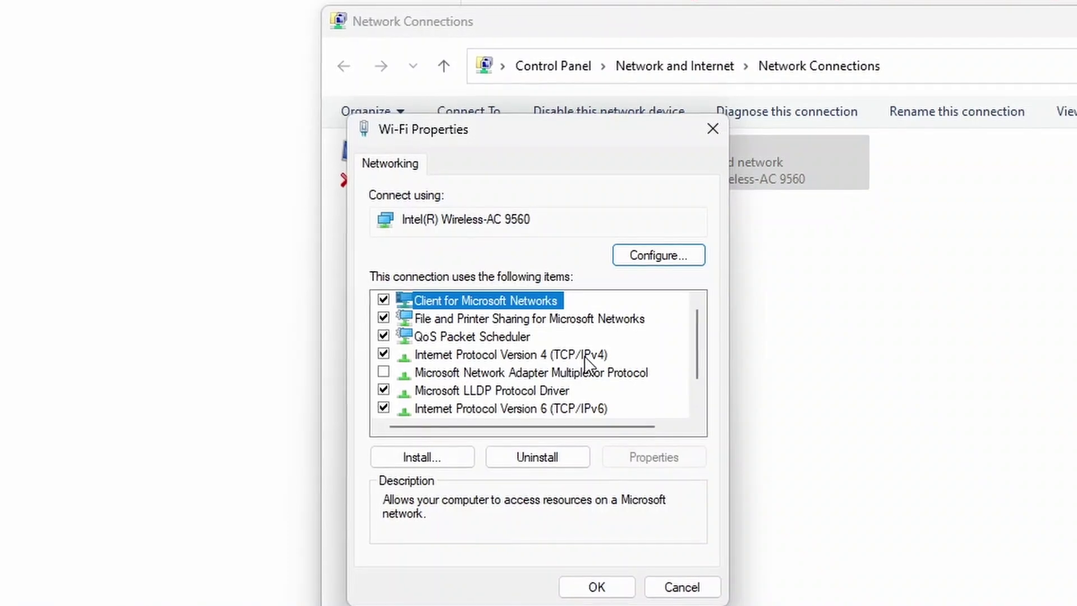
pyautogui.click(583, 359)
pyautogui.doubleClick(584, 359)
# - Set static IP 192.168.0.56, mask 255.255.255.0, gateway 192.168.0.254 and apply
pyautogui.click(514, 365)
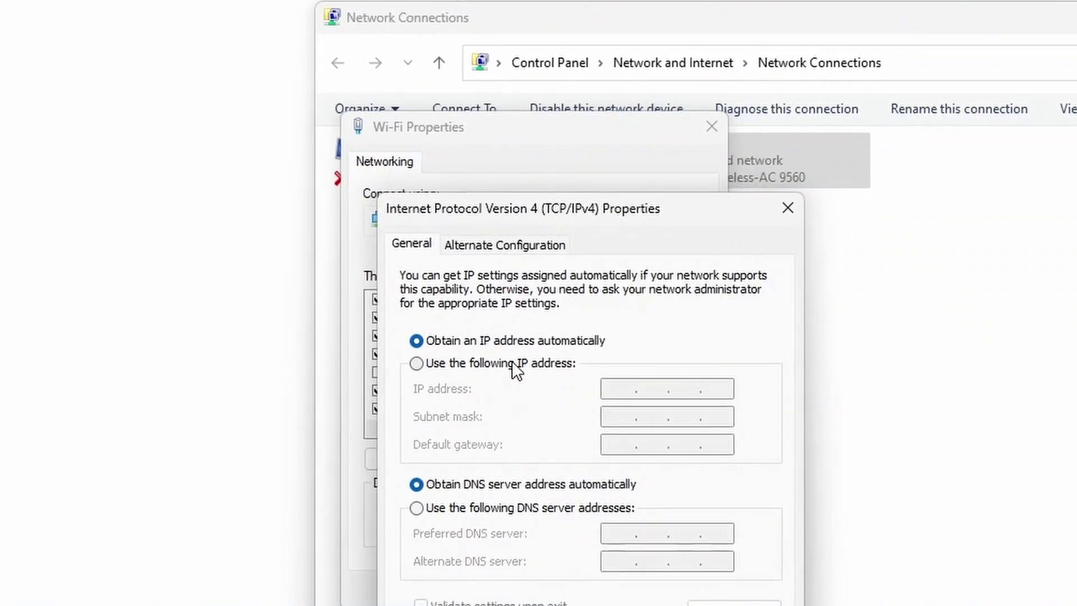
pyautogui.click(631, 391)
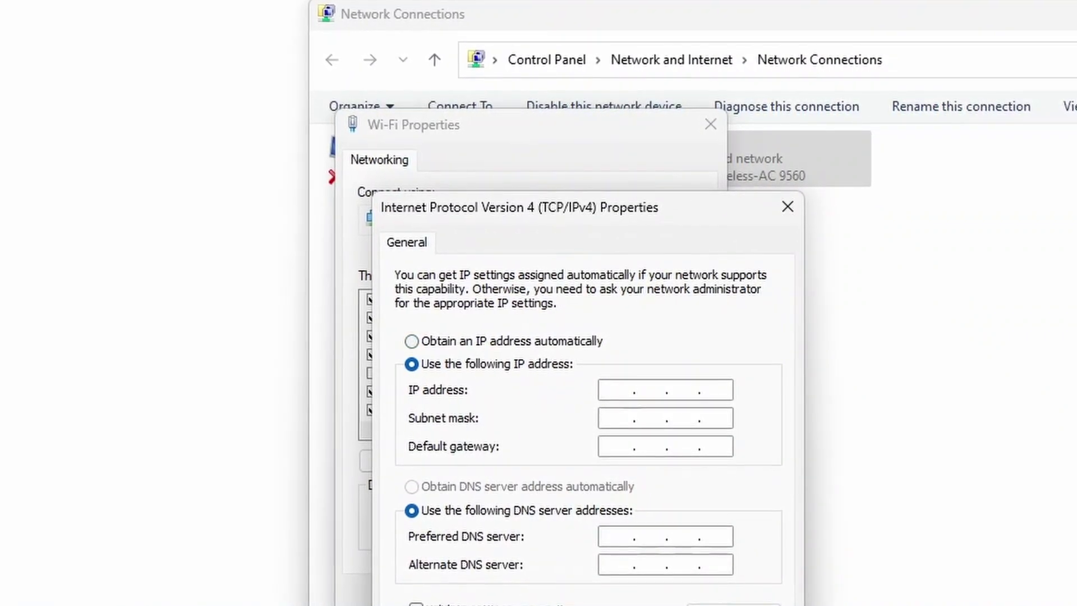
pyautogui.write('192.168.')
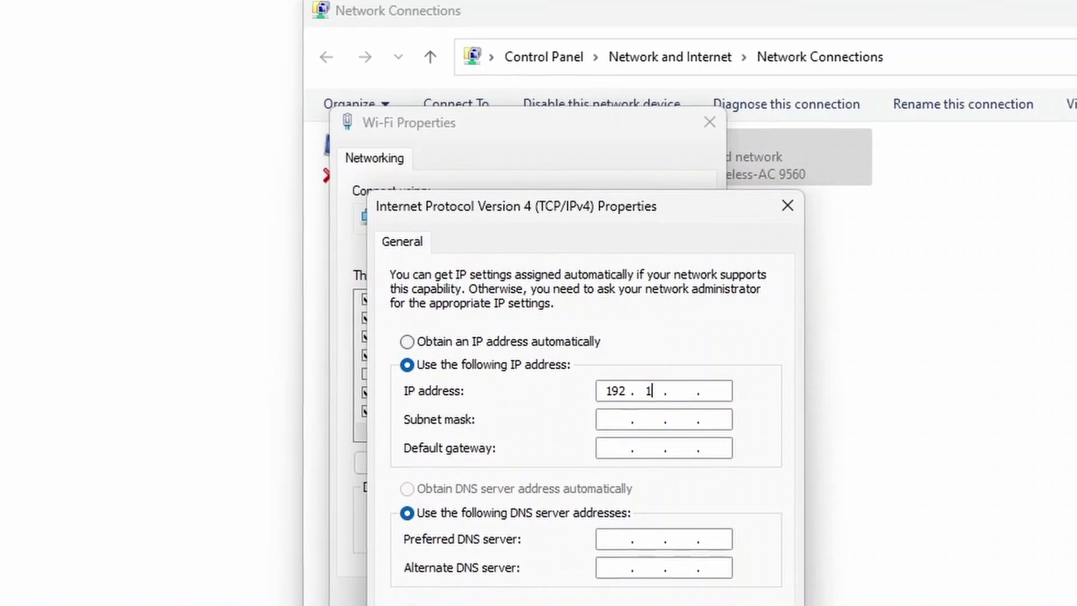
pyautogui.write('0 ')
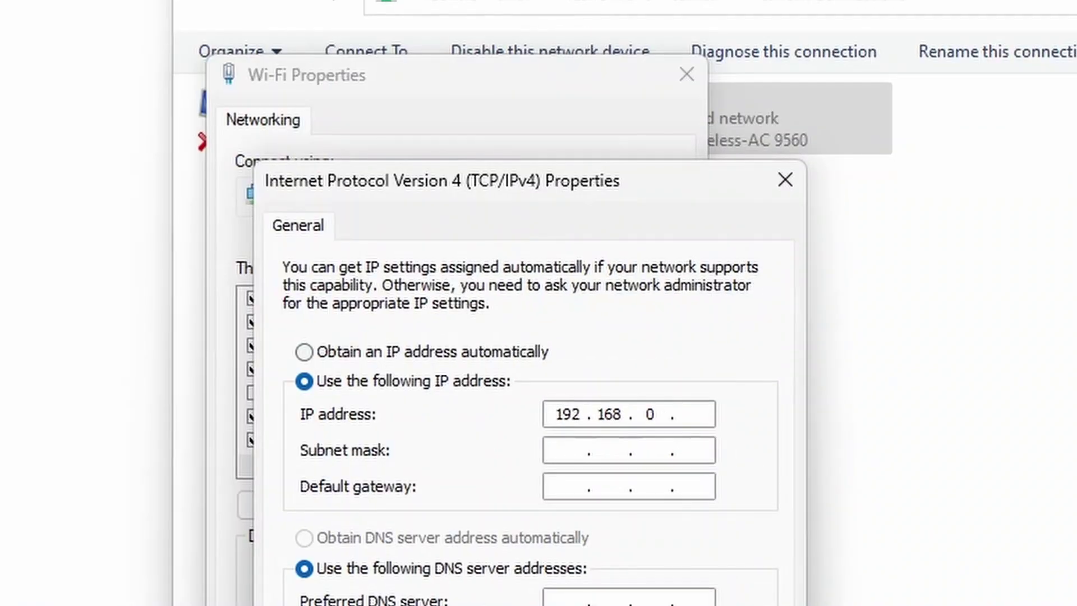
pyautogui.write('.')
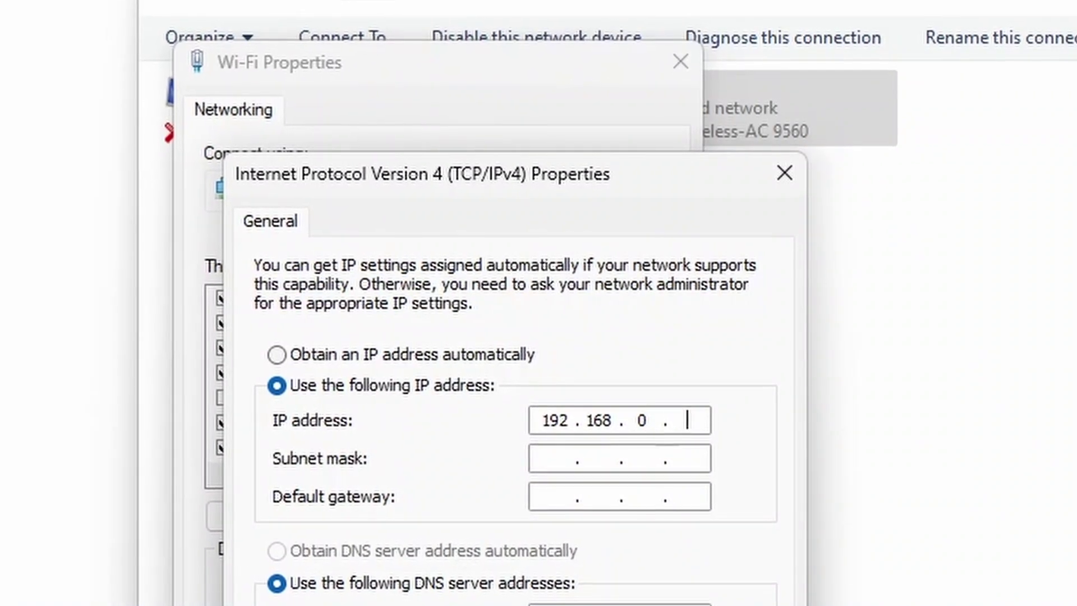
pyautogui.write('56')
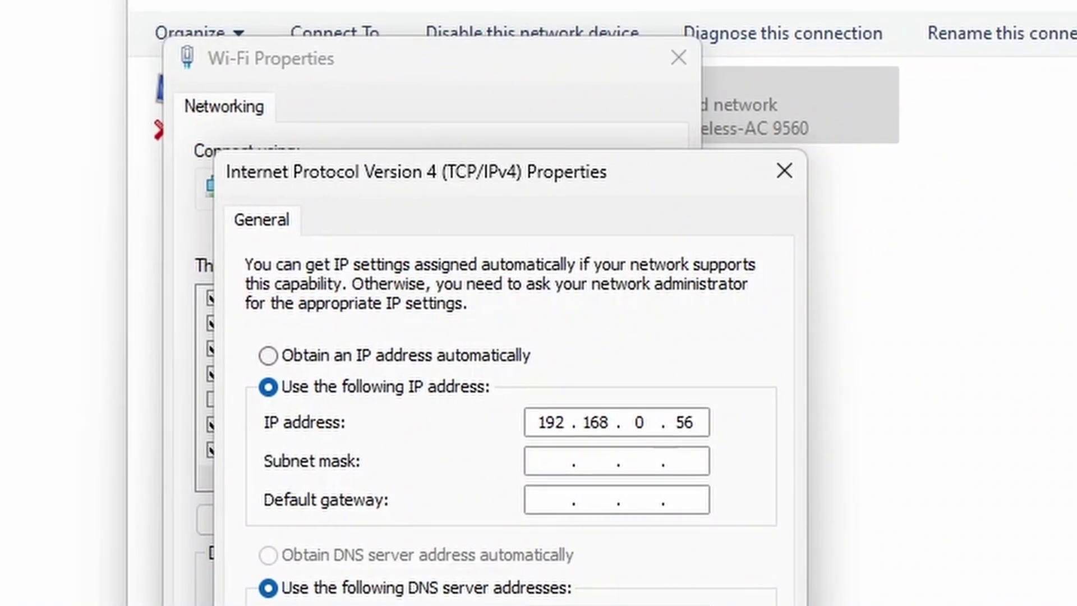
pyautogui.click(547, 461)
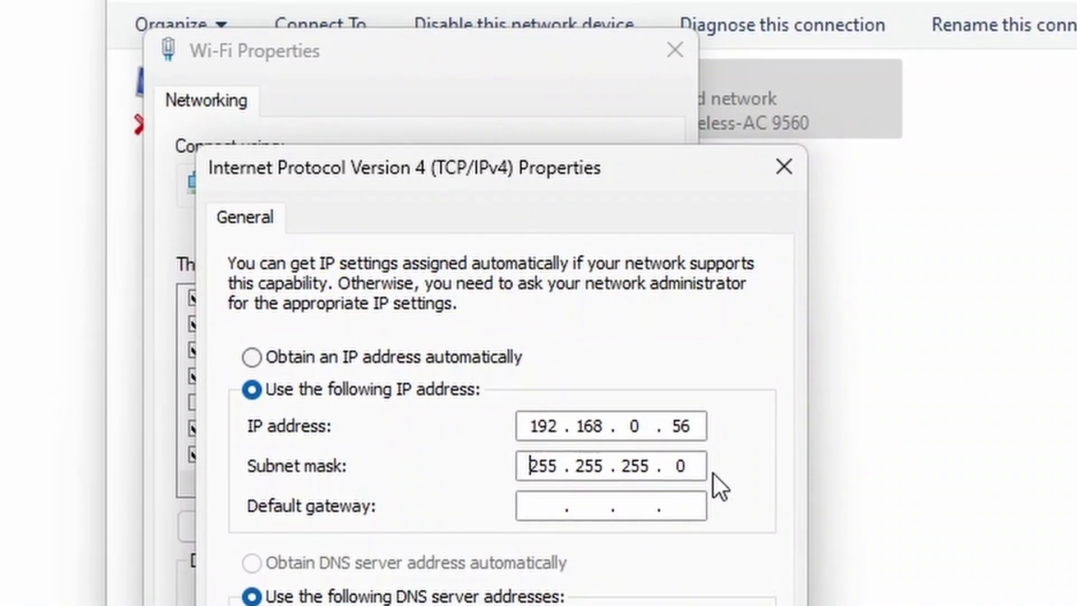
pyautogui.click(525, 509)
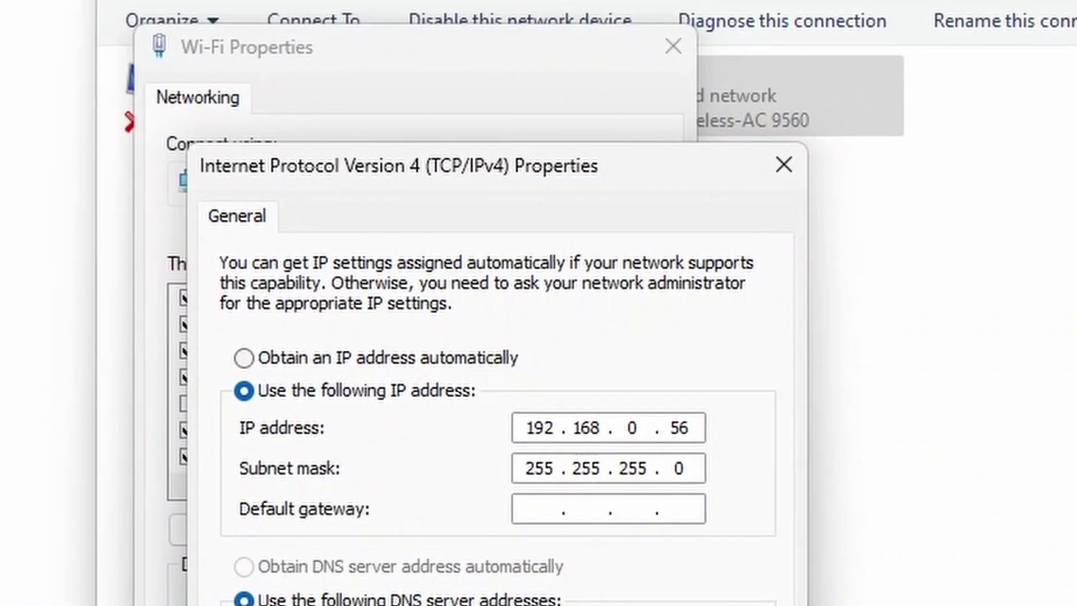
pyautogui.write('192 . ')
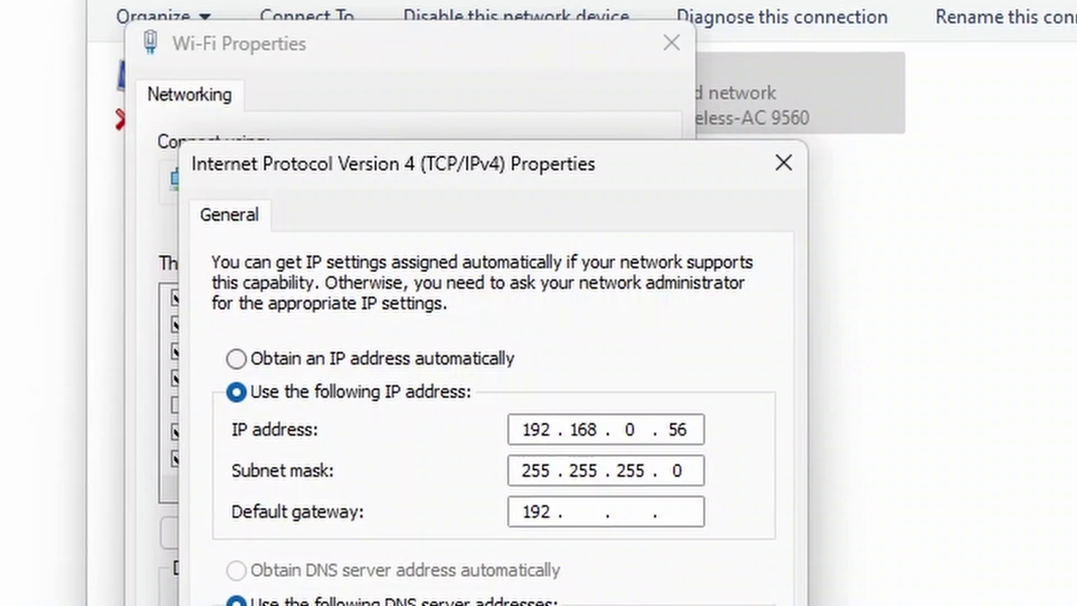
pyautogui.write('168 . 0 ')
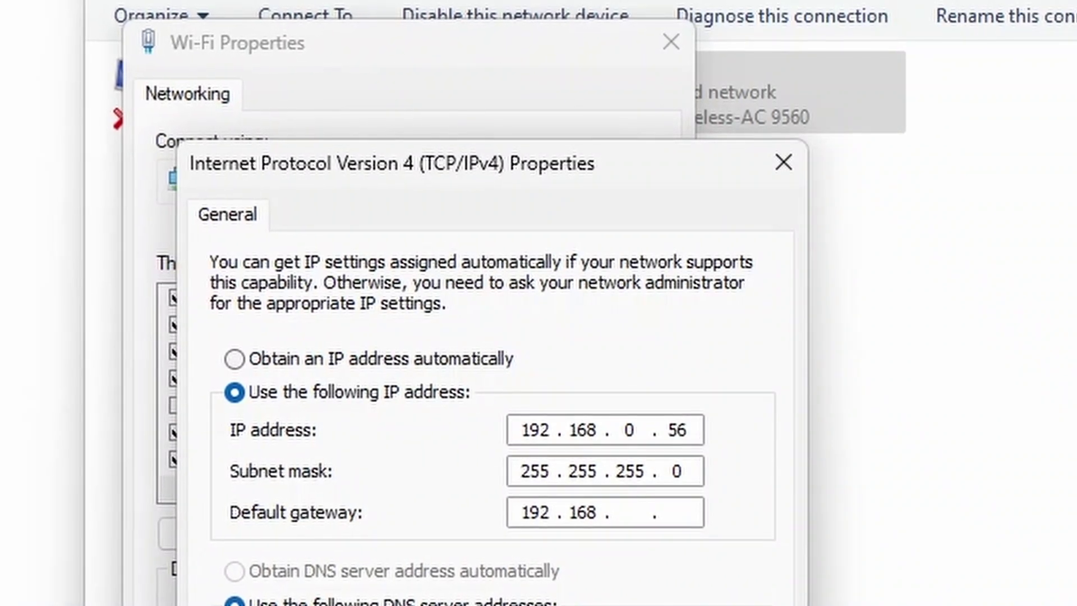
pyautogui.write('. 2')
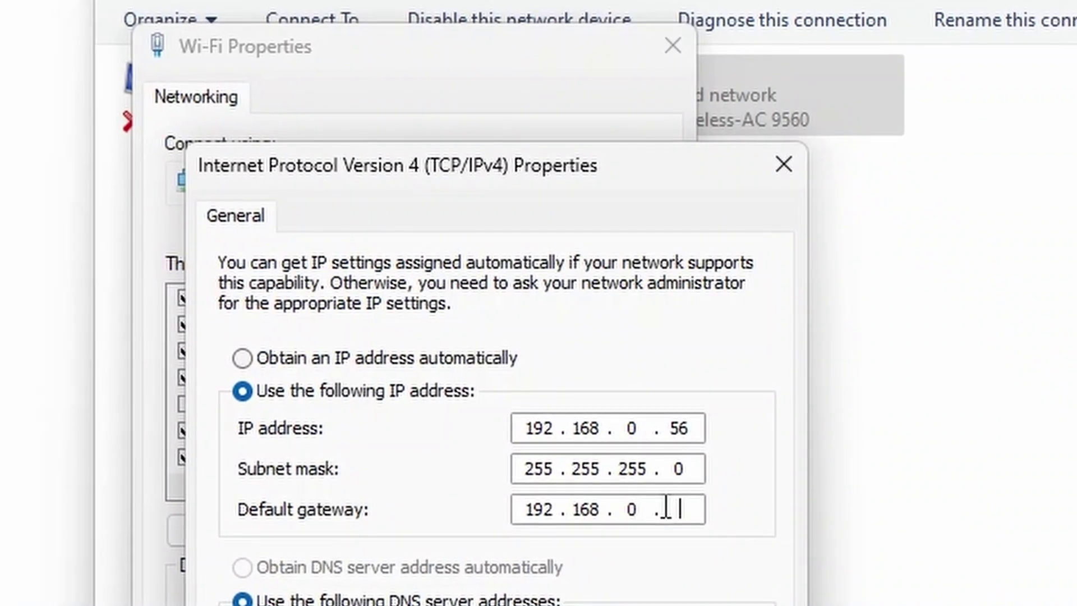
pyautogui.write('54')
pyautogui.doubleClick(701, 508)
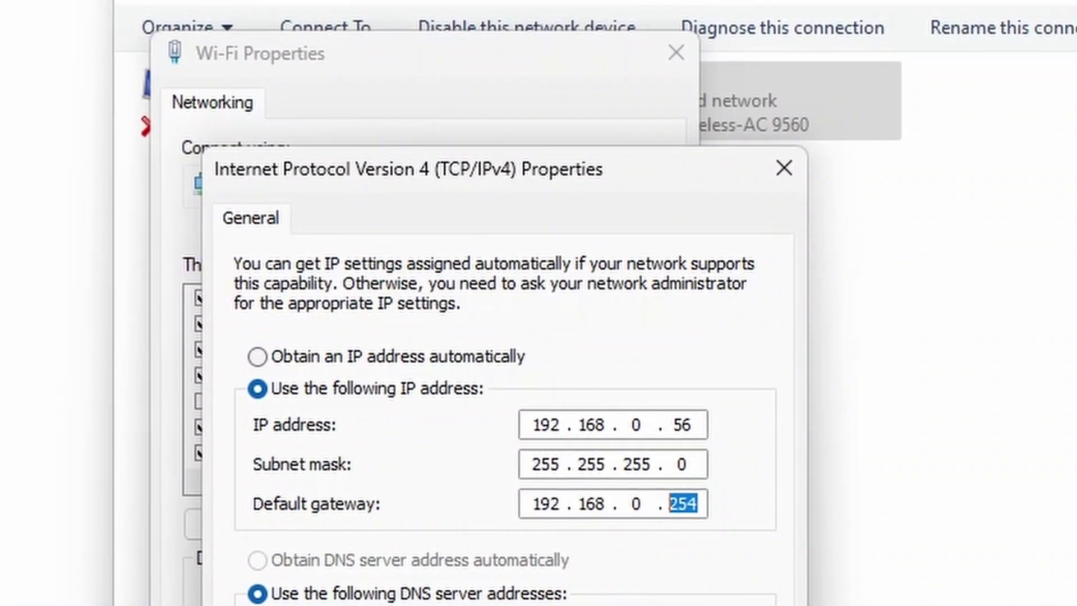
pyautogui.press('Return')
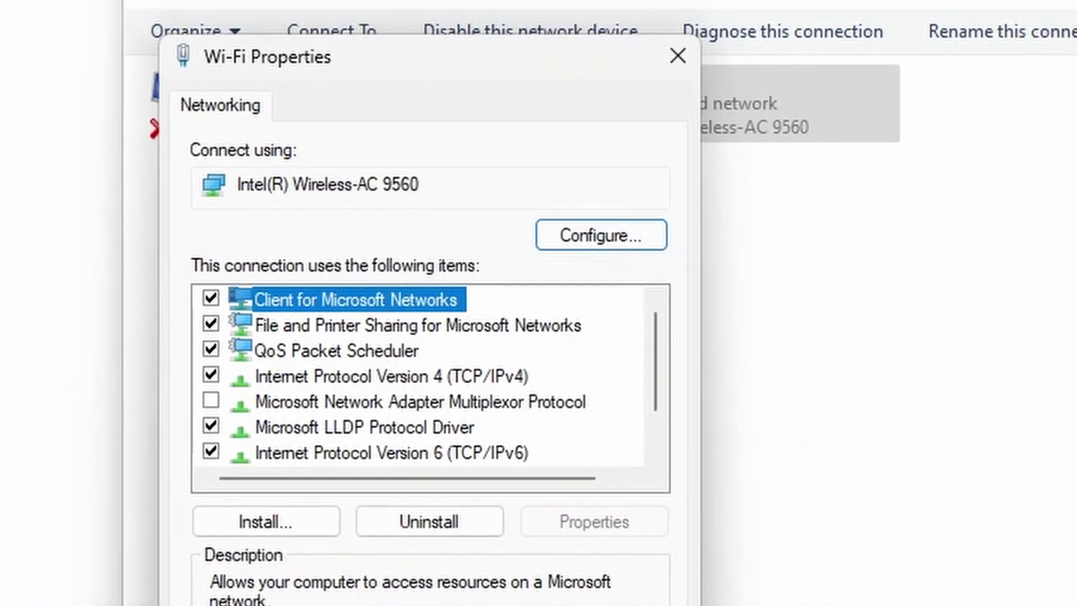
pyautogui.press('Return')
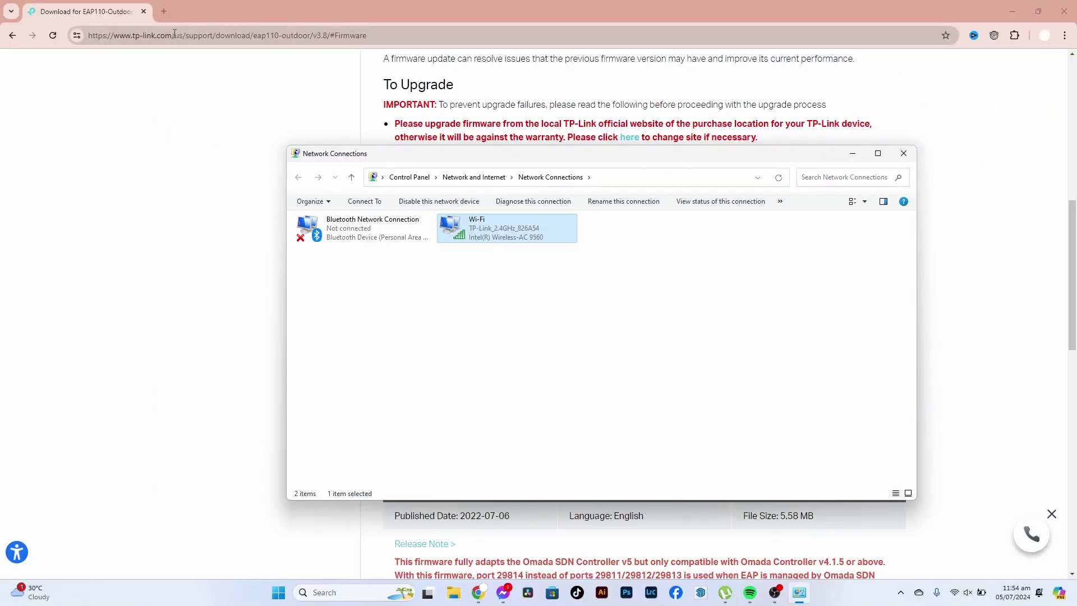
# - Browse to the access point's page at 192.168.0.254
pyautogui.click(182, 35)
pyautogui.write('192')
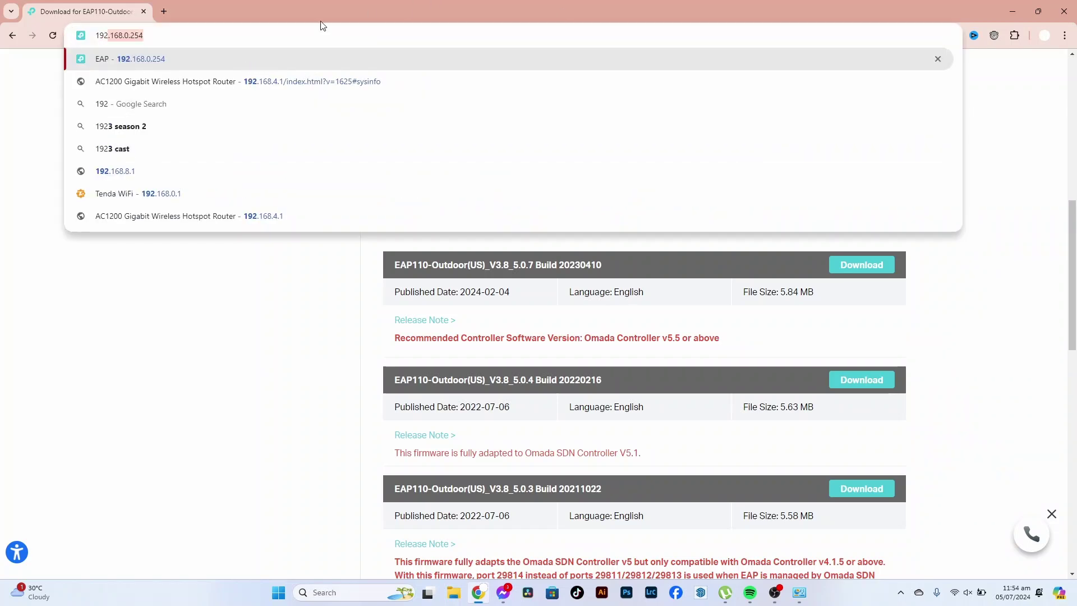
pyautogui.click(149, 34)
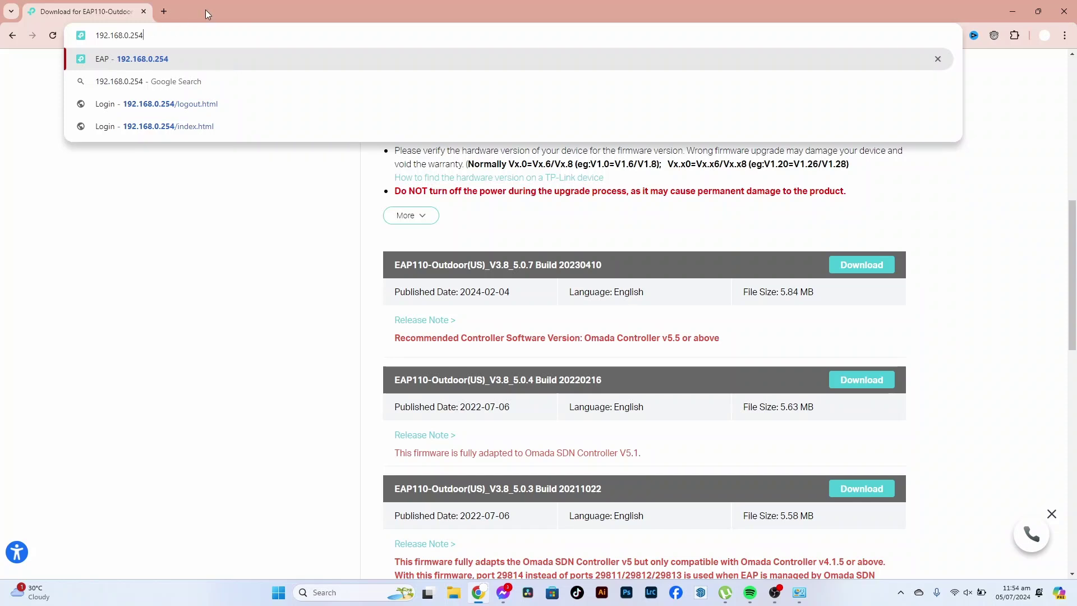
pyautogui.press('Return')
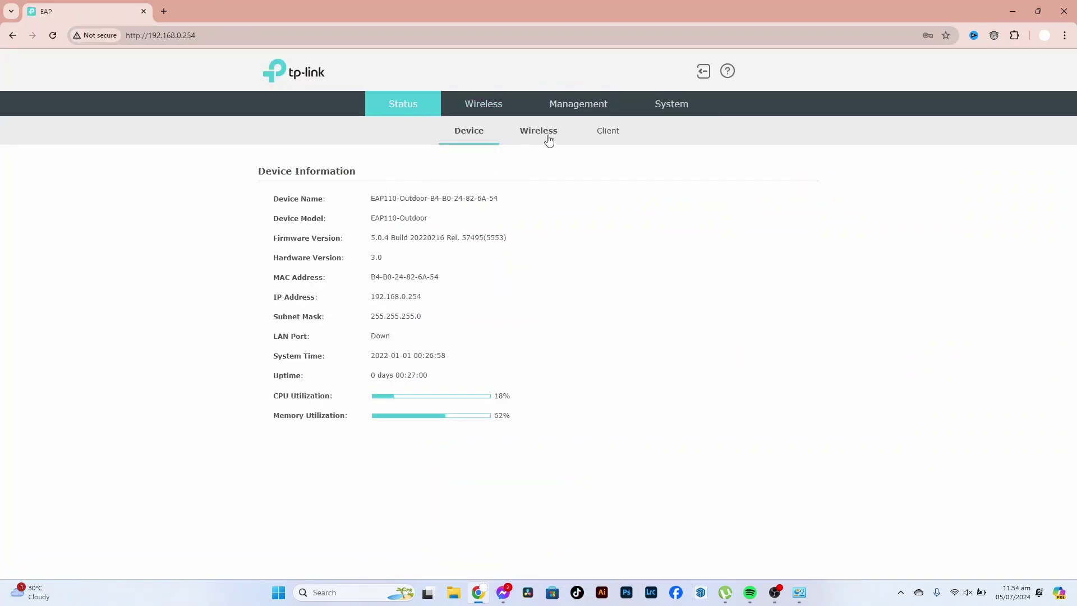
# - Log out, then log back in as admin with the account password
pyautogui.click(703, 71)
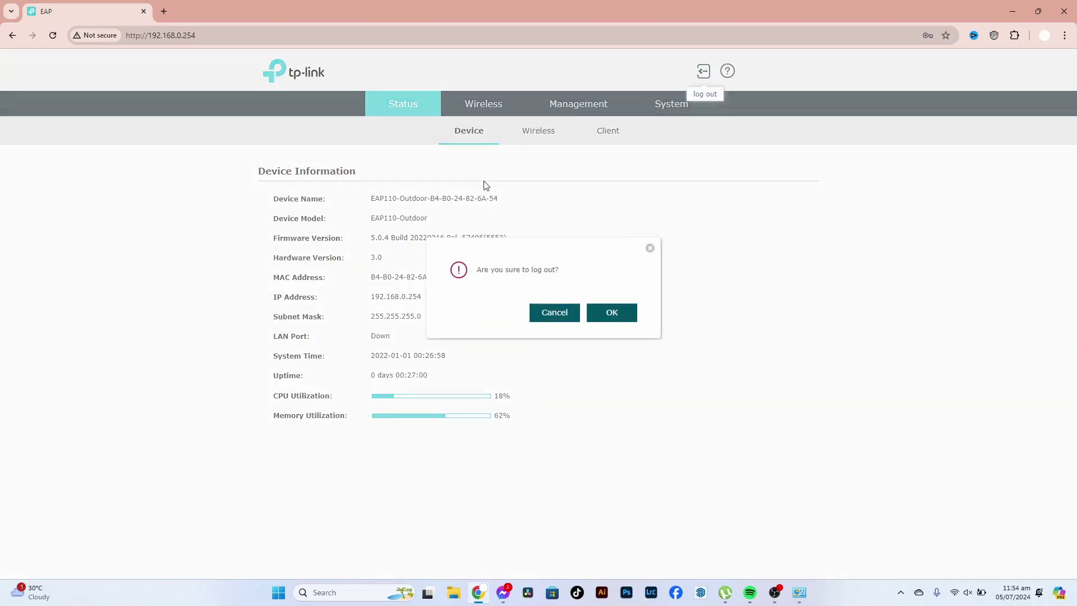
pyautogui.click(613, 310)
pyautogui.click(549, 230)
pyautogui.write('a')
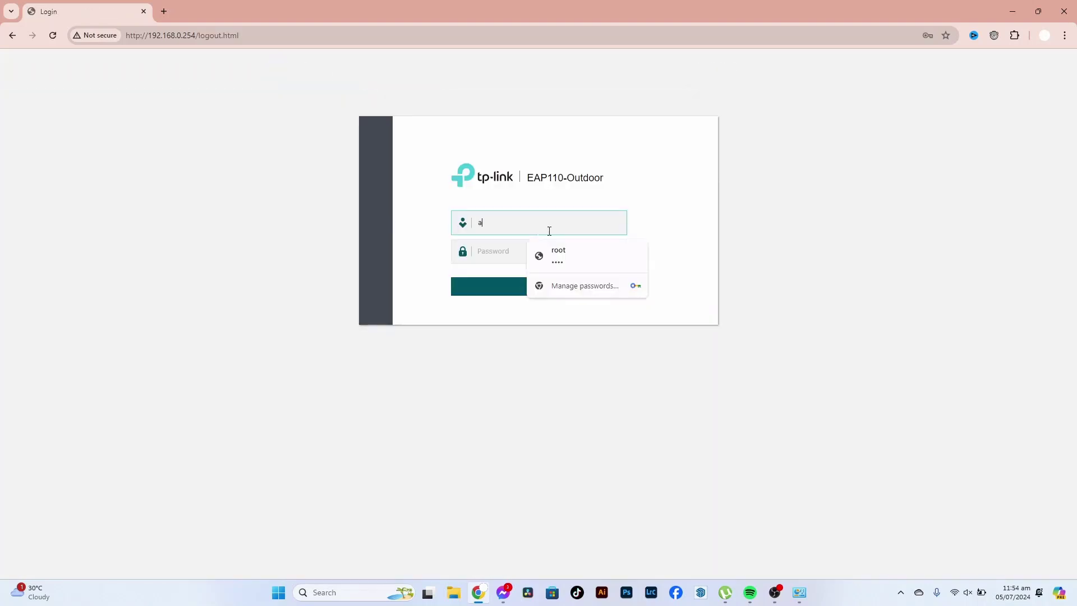
pyautogui.write('dmin')
pyautogui.press('Tab')
pyautogui.write('ad')
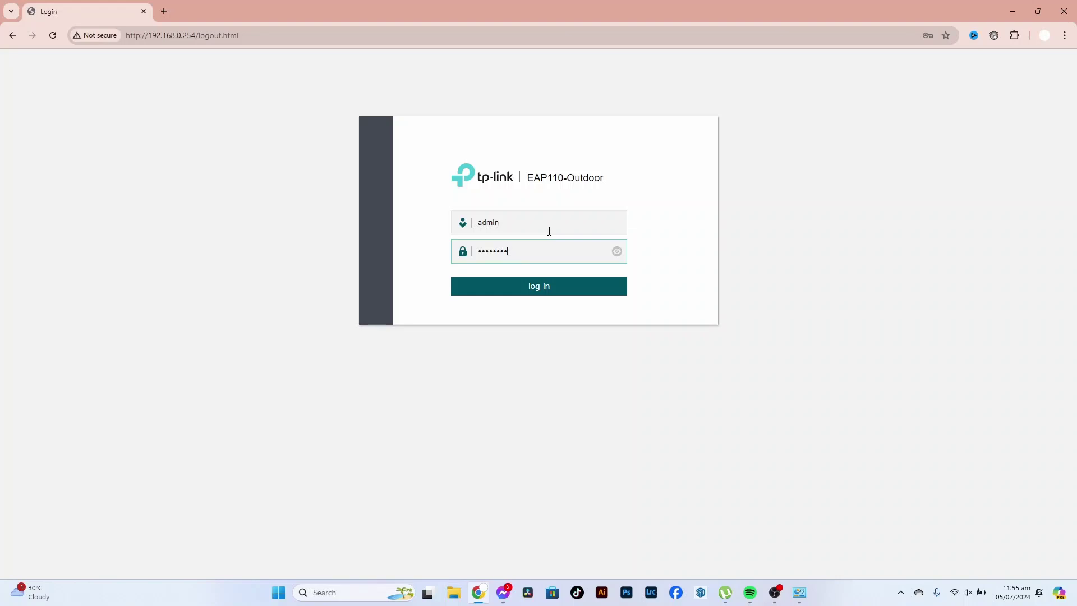
pyautogui.press('Return')
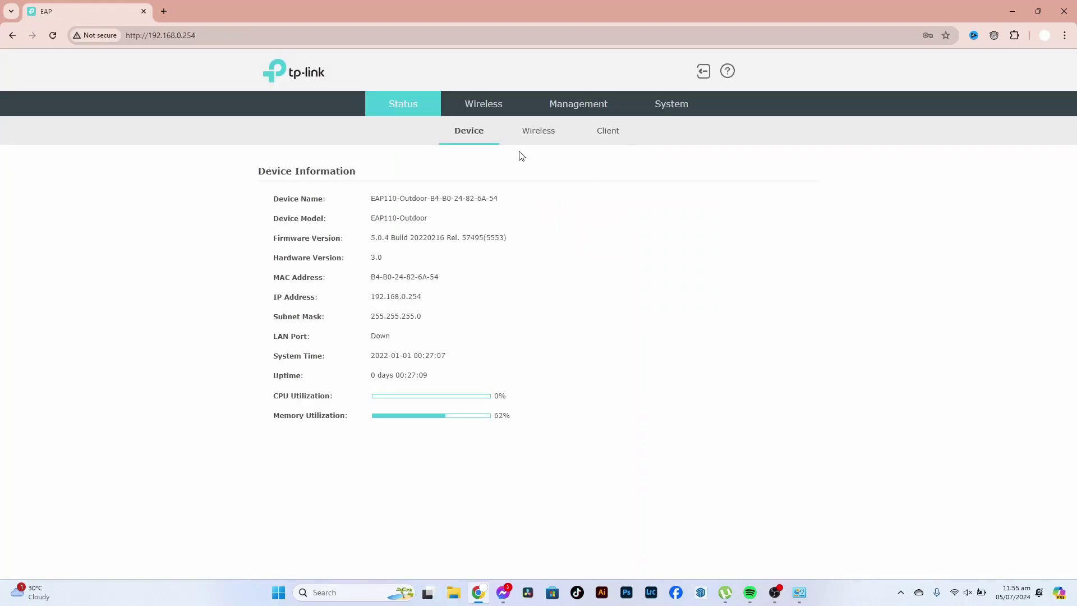
# - Go to System > Firmware Update and browse for a firmware file
pyautogui.click(482, 106)
pyautogui.click(412, 107)
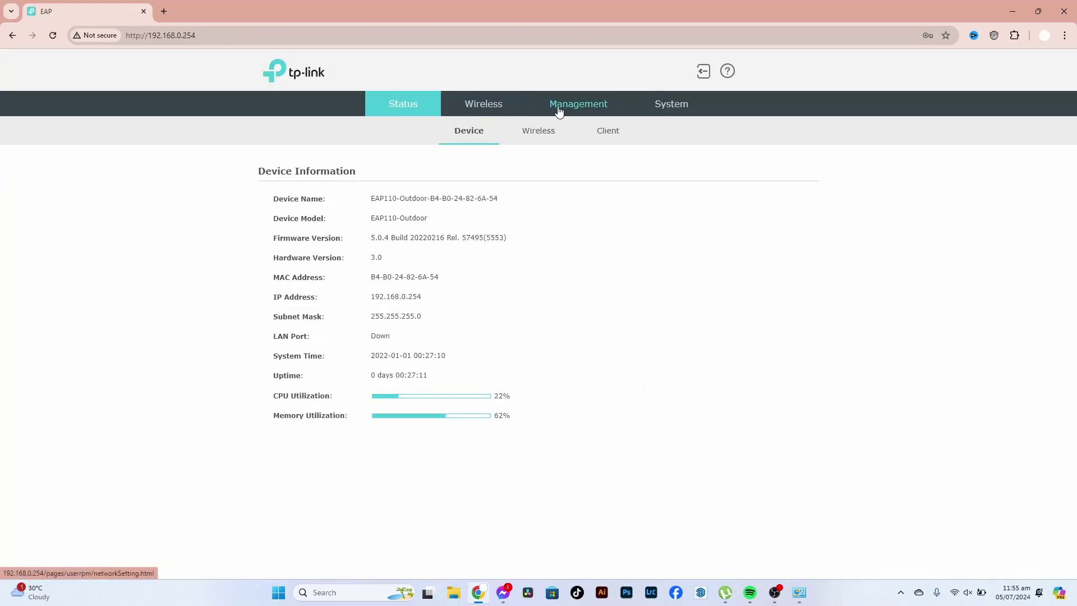
pyautogui.click(561, 105)
pyautogui.click(500, 107)
pyautogui.click(596, 108)
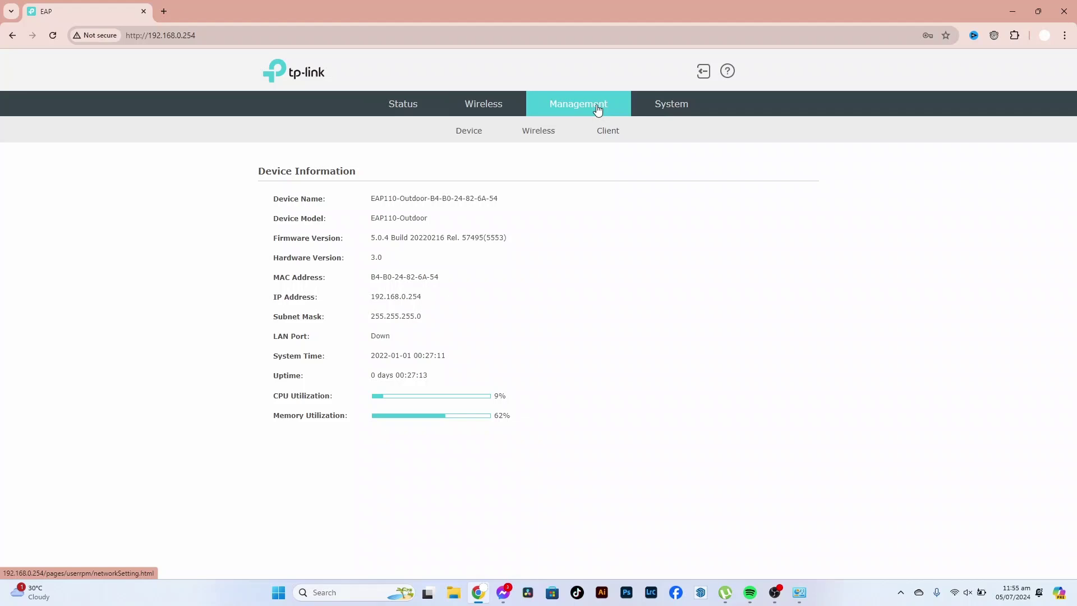
pyautogui.click(670, 109)
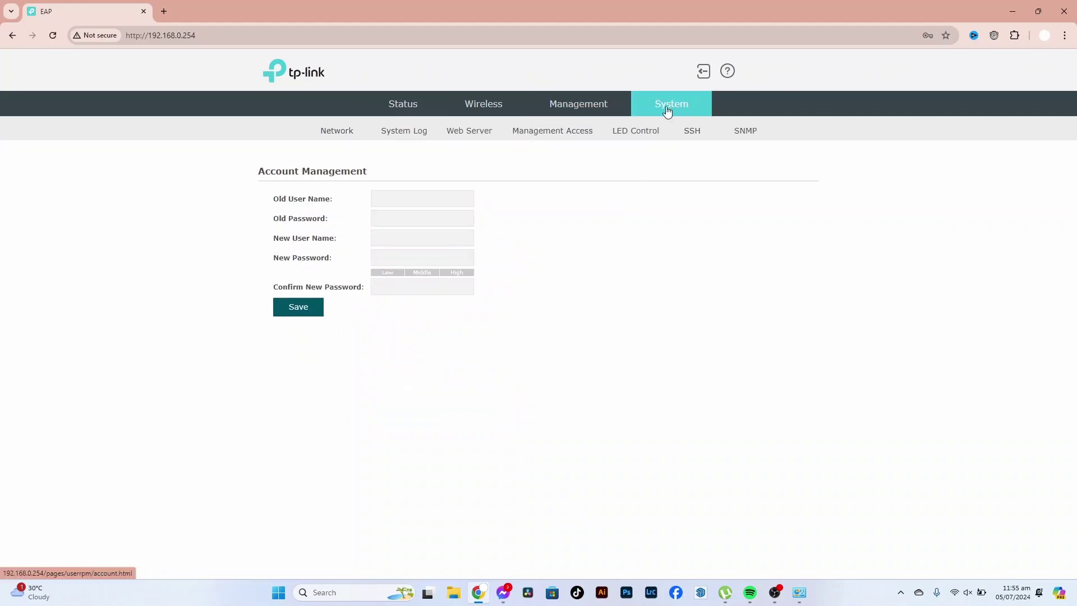
pyautogui.click(732, 138)
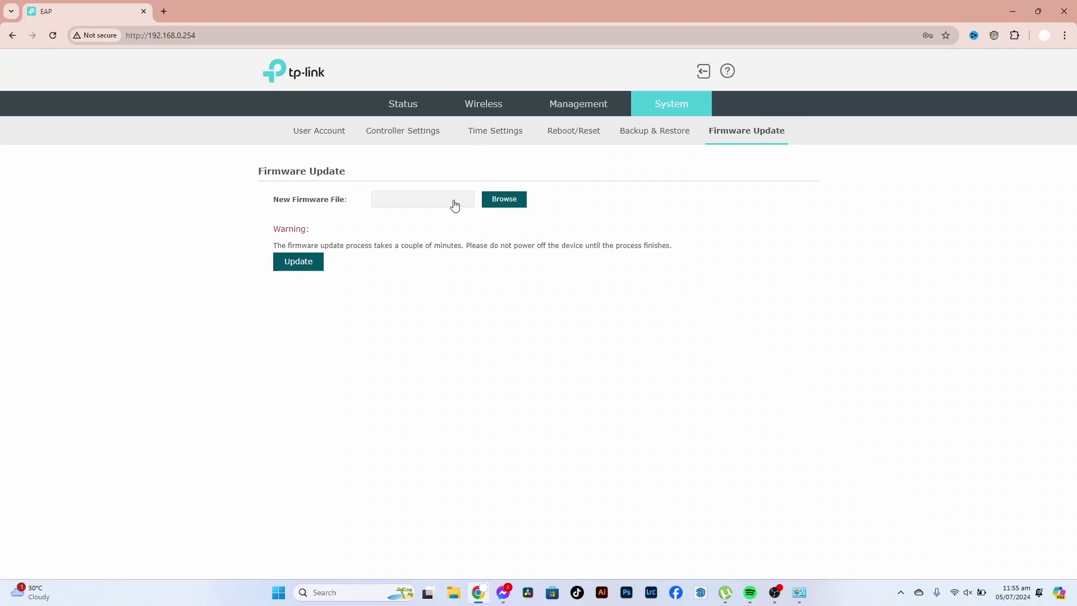
pyautogui.click(493, 206)
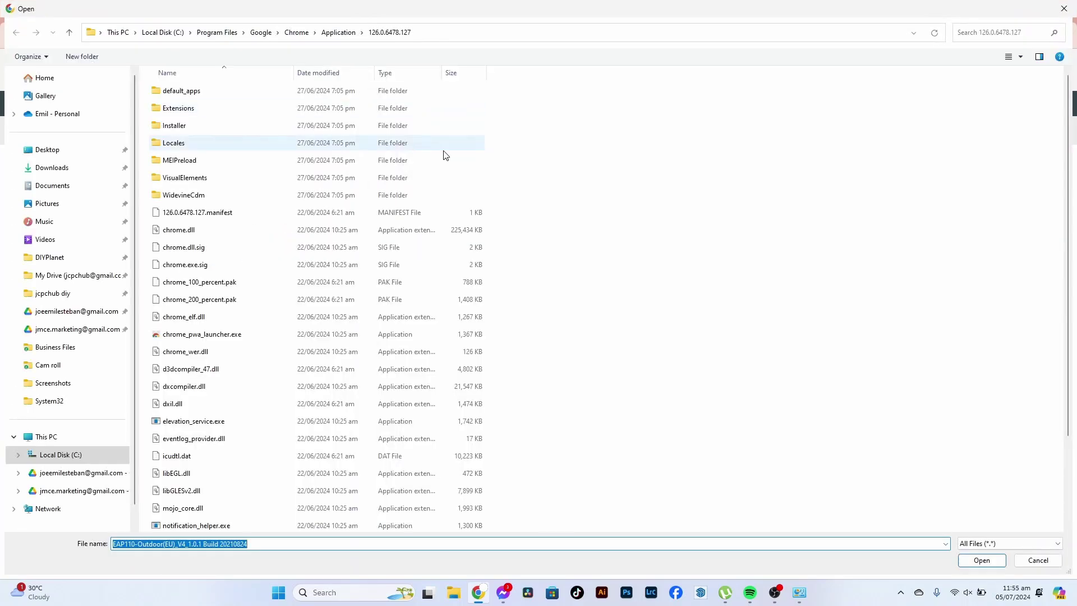
# - Choose the 5.0.7 BIN firmware from Downloads > Compressed > EAP110-Outdoor folders
pyautogui.click(46, 270)
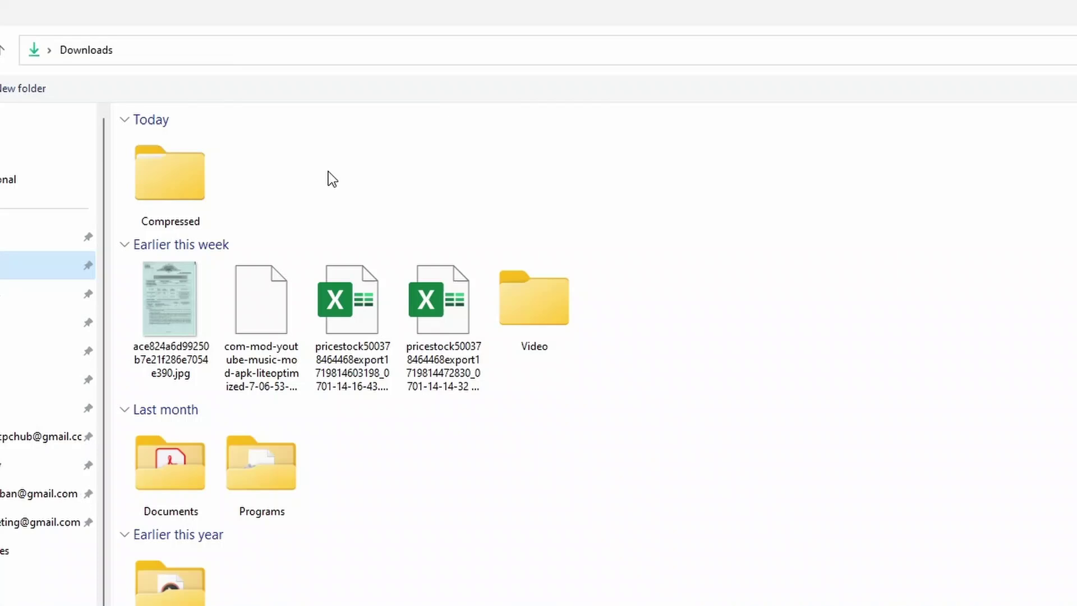
pyautogui.doubleClick(195, 180)
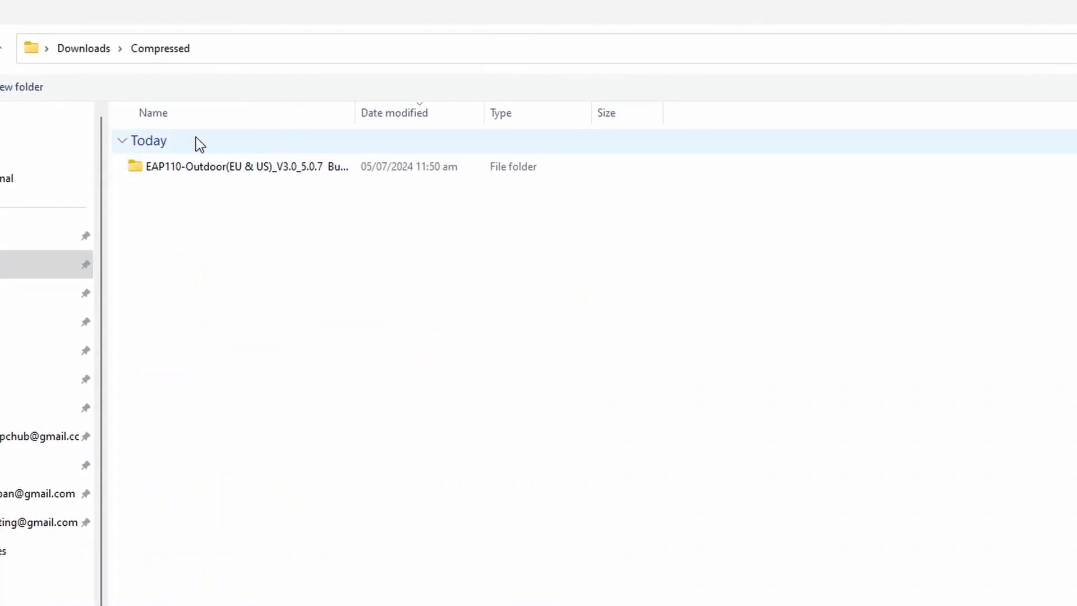
pyautogui.doubleClick(205, 166)
pyautogui.doubleClick(203, 168)
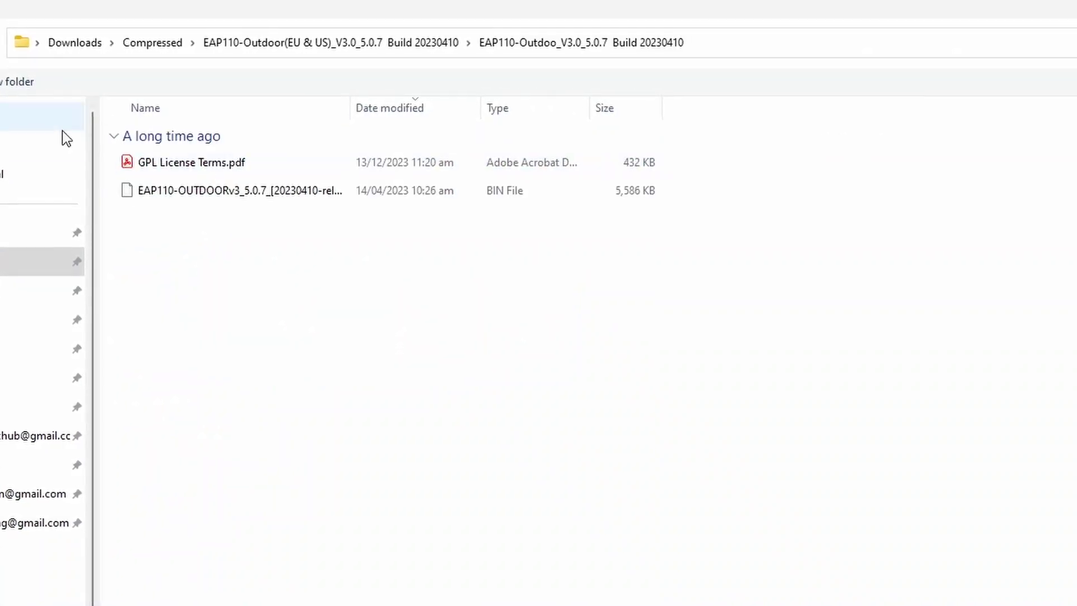
pyautogui.click(224, 193)
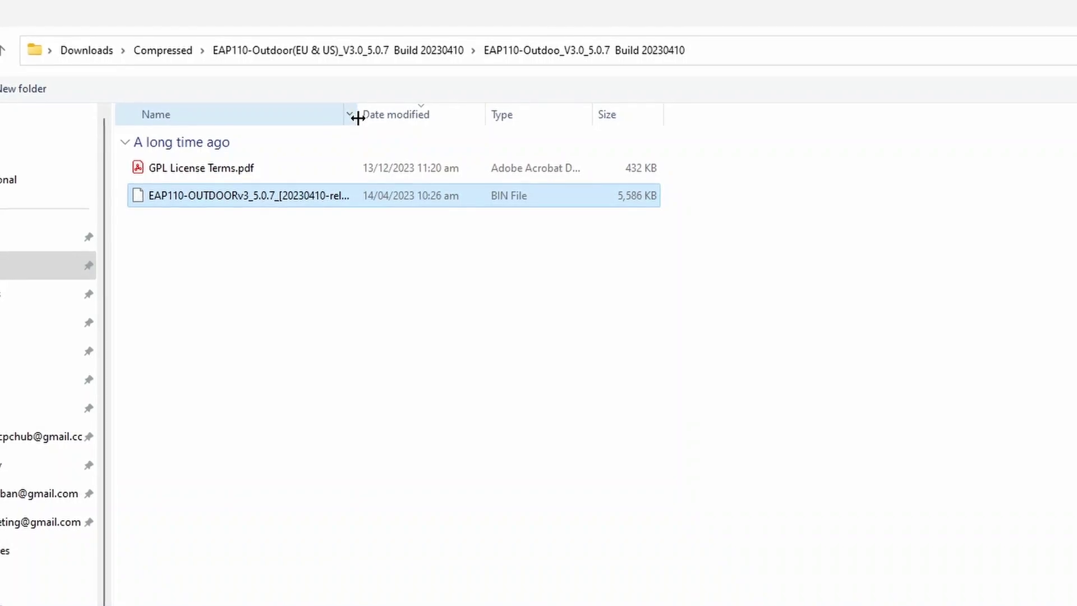
pyautogui.doubleClick(247, 194)
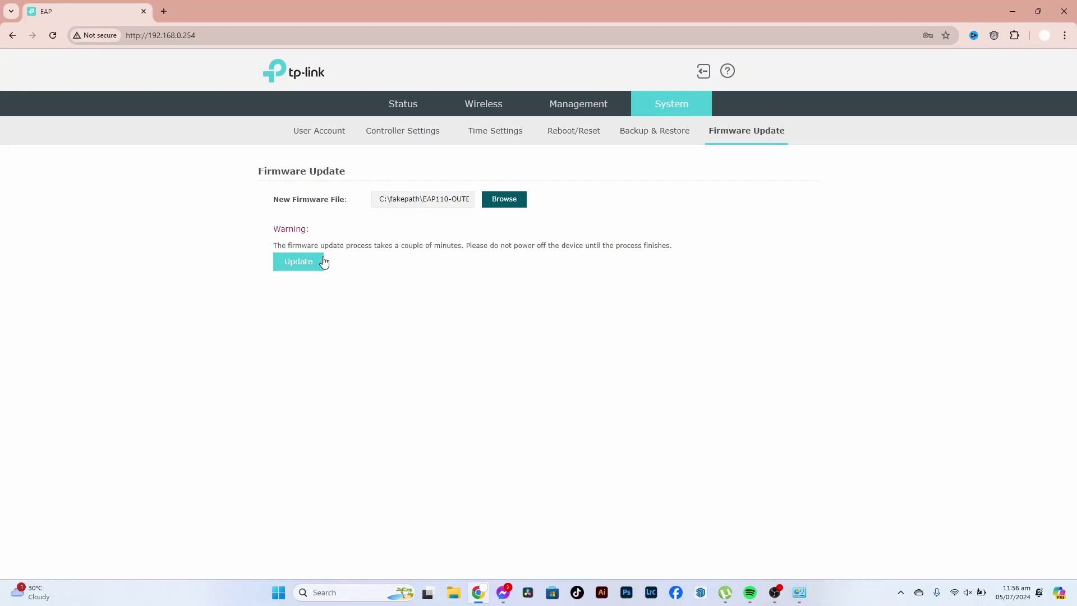
# - Run the firmware update and wait through the upgrade and reboot
pyautogui.click(299, 263)
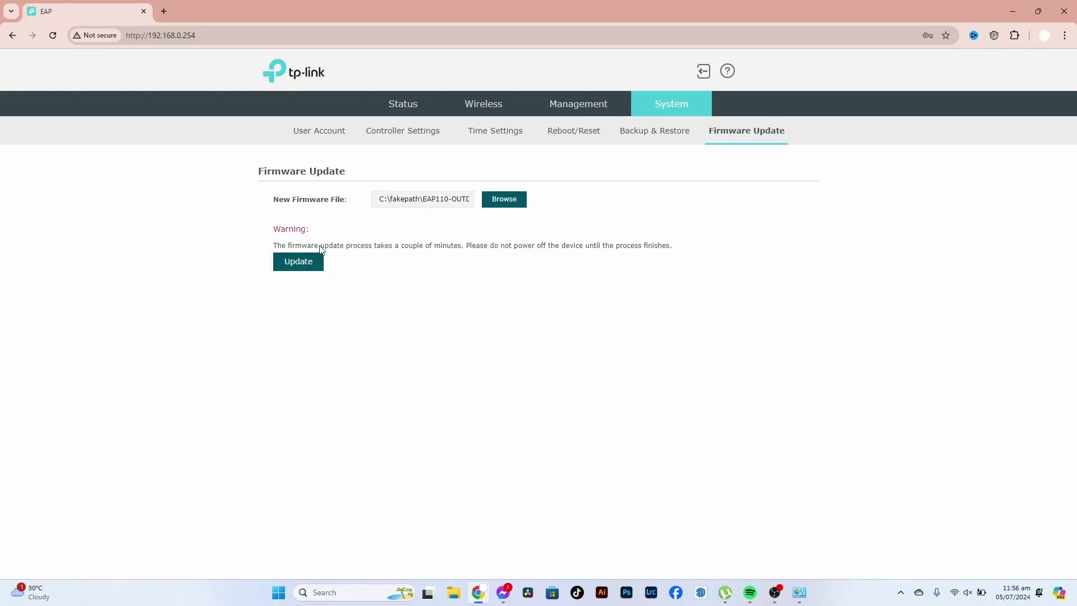
pyautogui.click(281, 266)
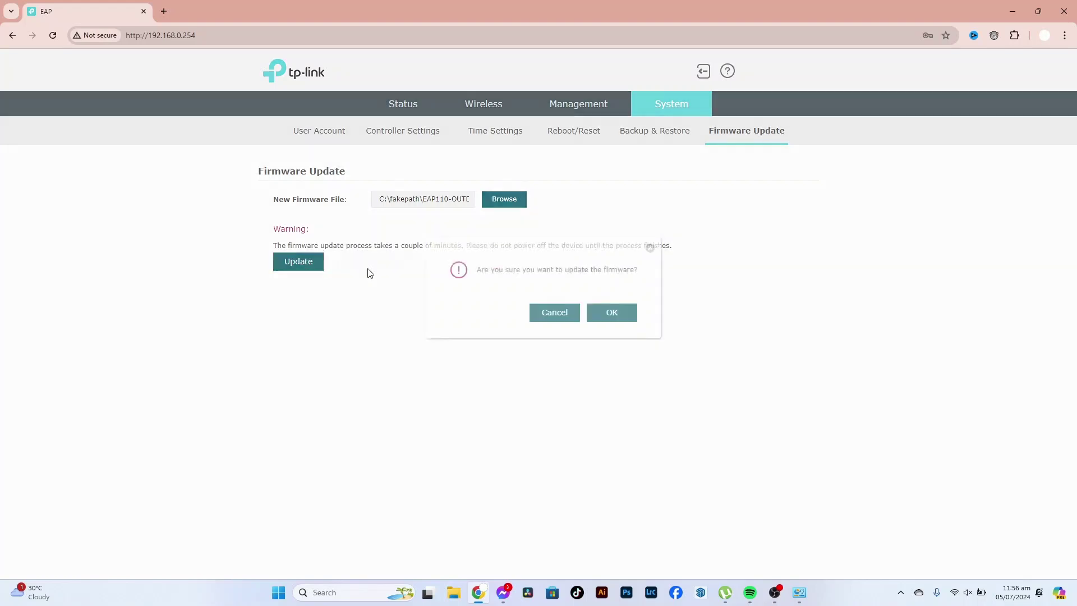
pyautogui.click(607, 313)
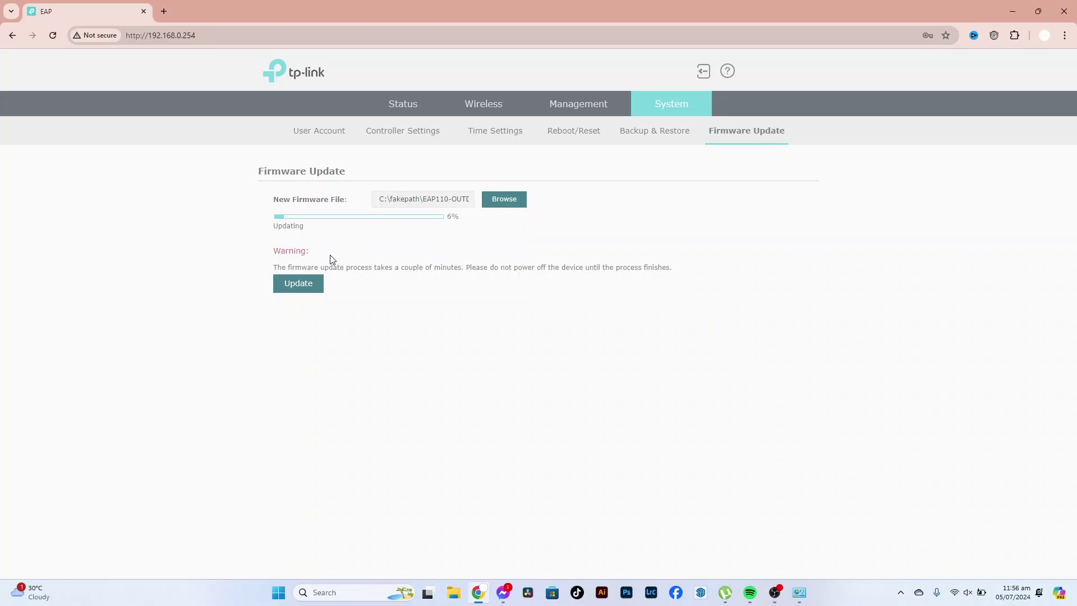
pyautogui.click(965, 592)
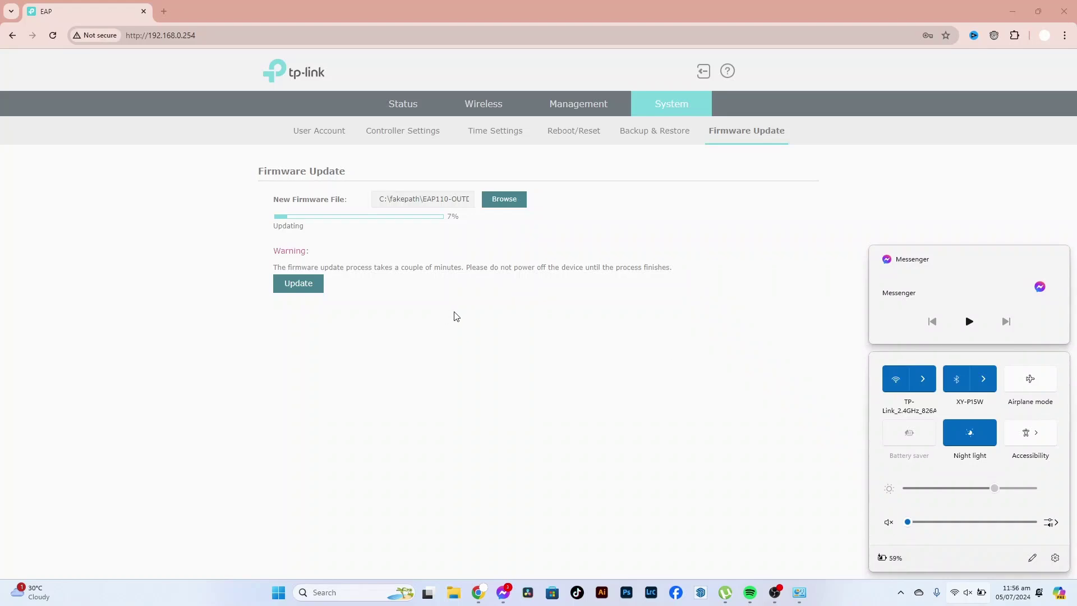
pyautogui.click(465, 387)
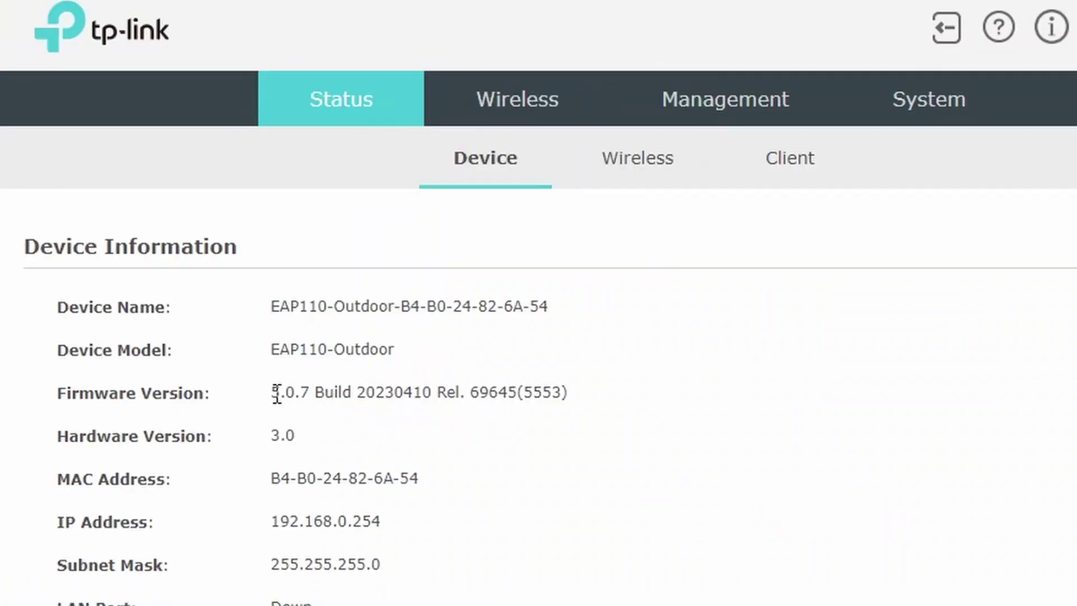
# - Verify the device firmware reads 5.0.7 Build 20230410, matching the BIN file name
pyautogui.moveTo(371, 238); pyautogui.dragTo(465, 231)
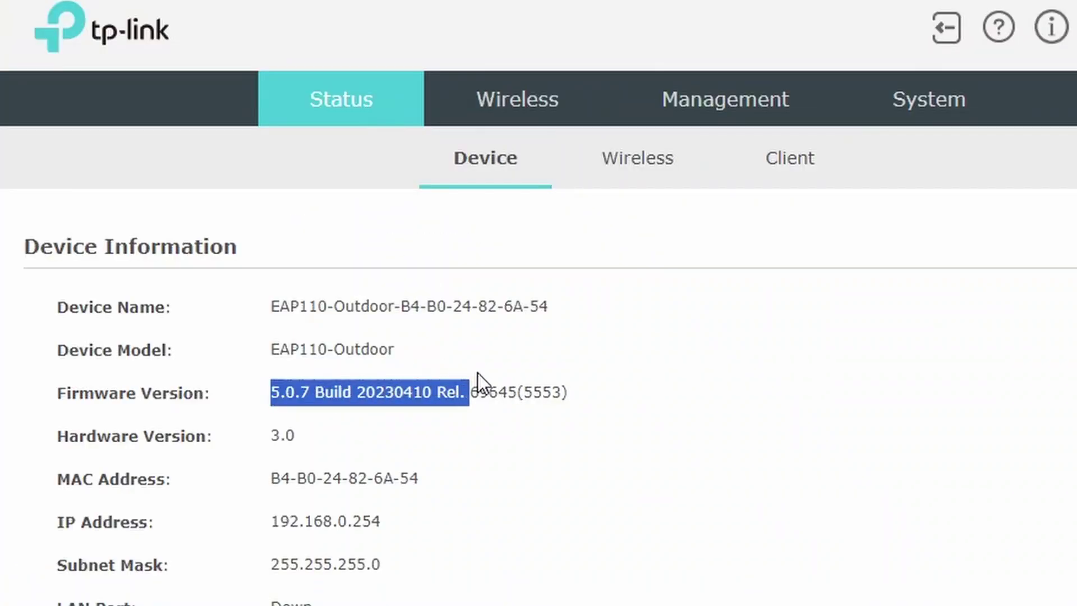
pyautogui.moveTo(477, 382); pyautogui.dragTo(511, 380)
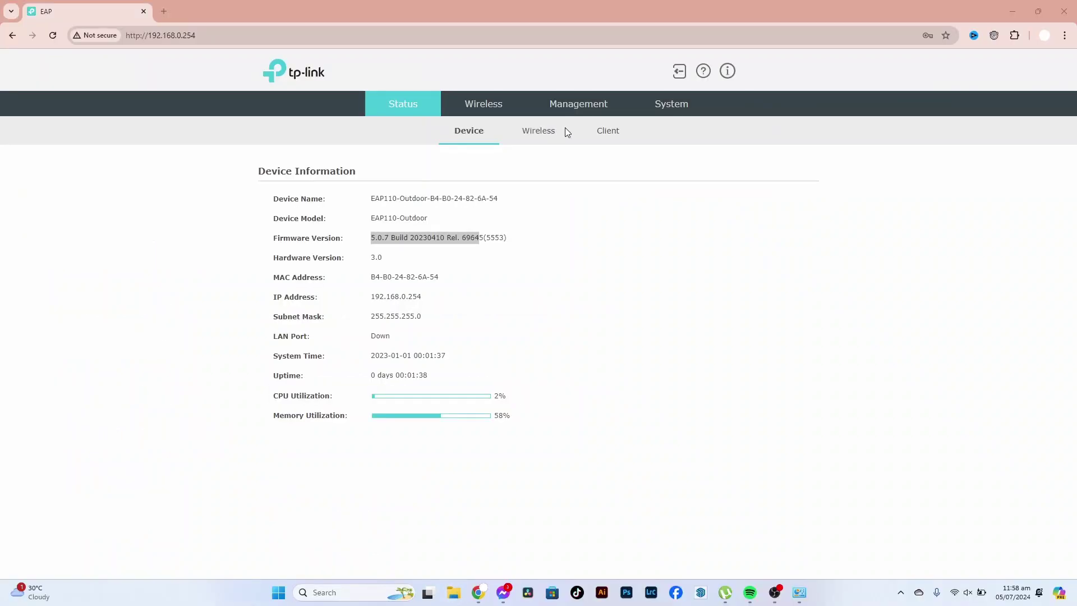
pyautogui.press('super+e')
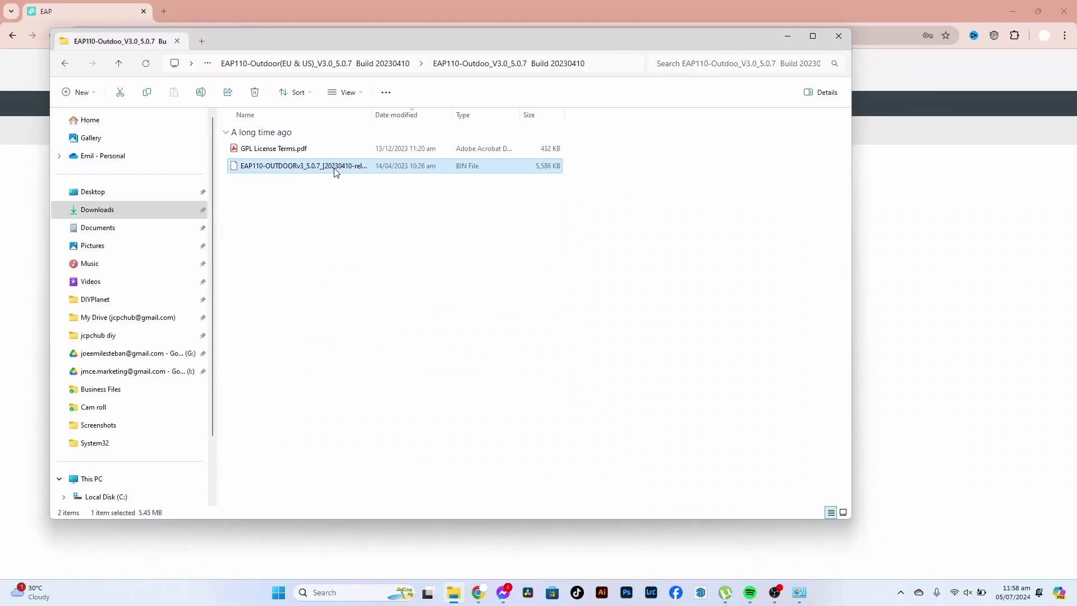
pyautogui.click(335, 168)
pyautogui.doubleClick(332, 165)
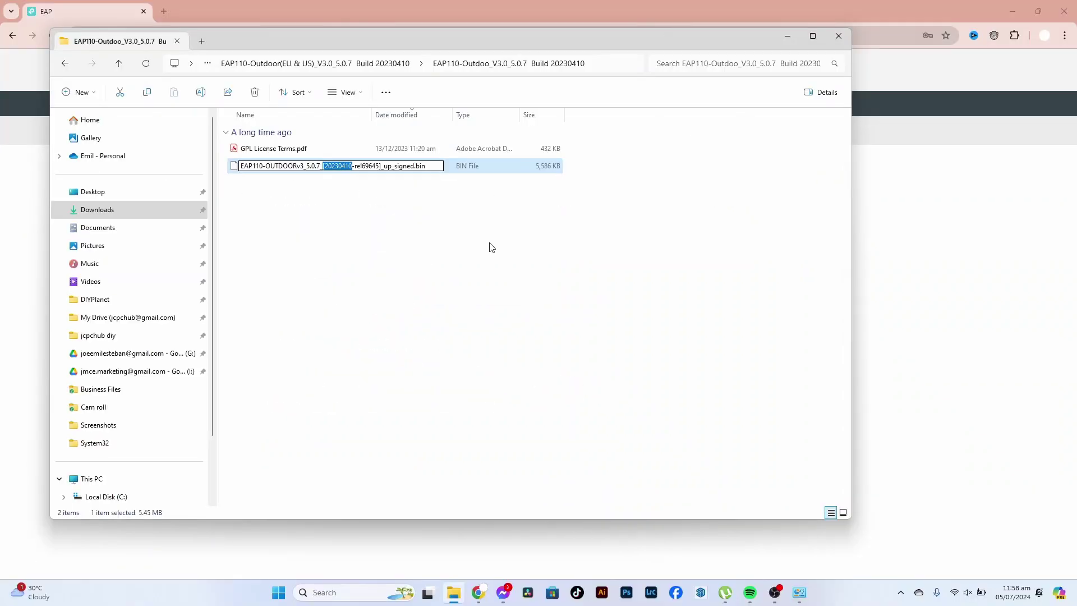
pyautogui.hotkey('alt', 'Tab')
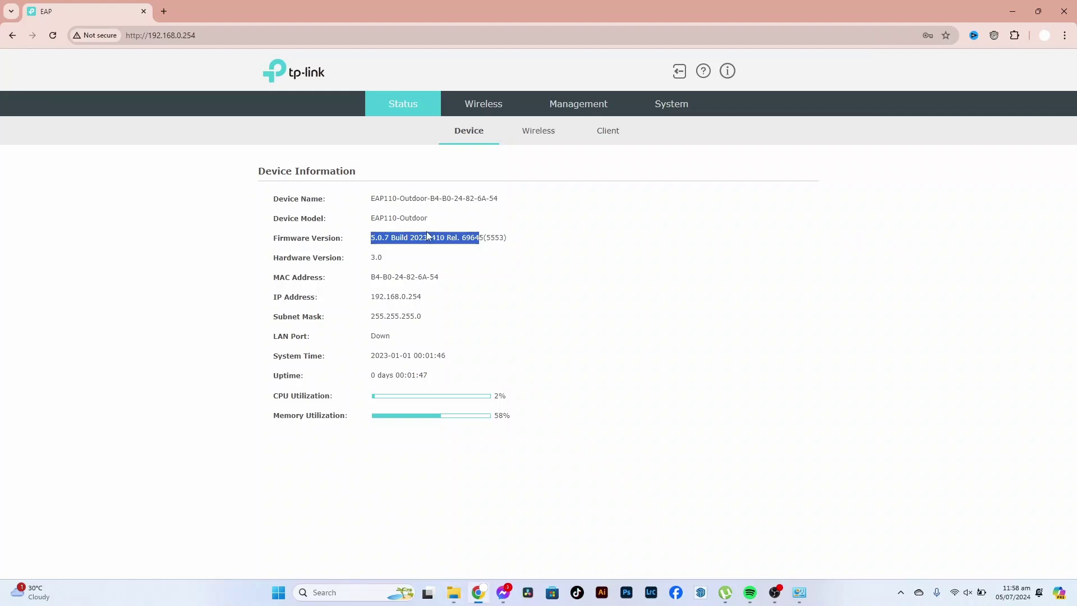
pyautogui.doubleClick(432, 240)
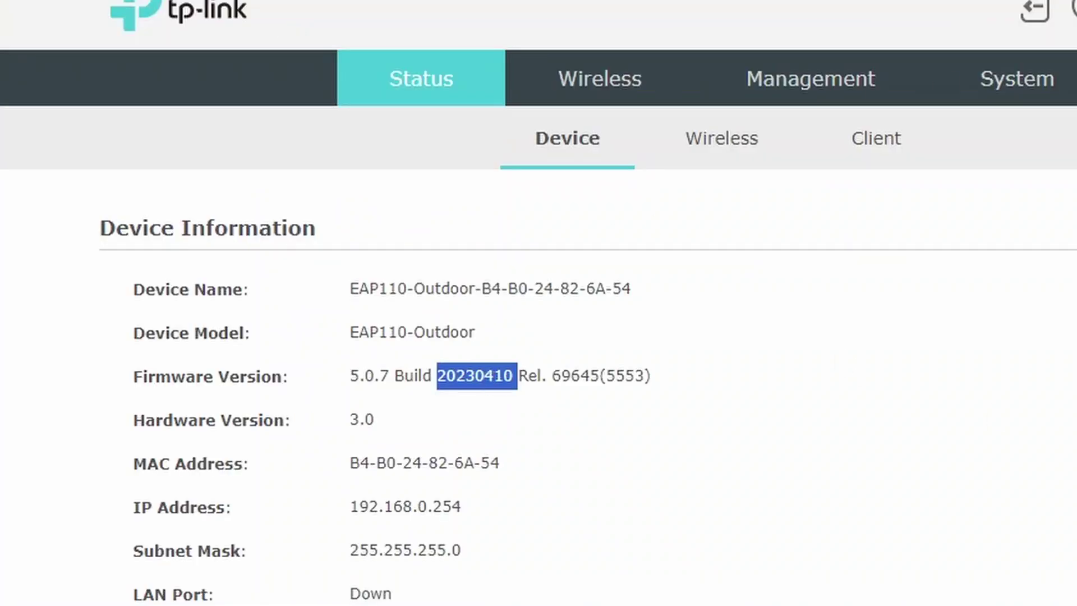
# - Confirm Reset to Factory Defaults under System > Reboot/Reset, then open Network Connections
pyautogui.click(600, 78)
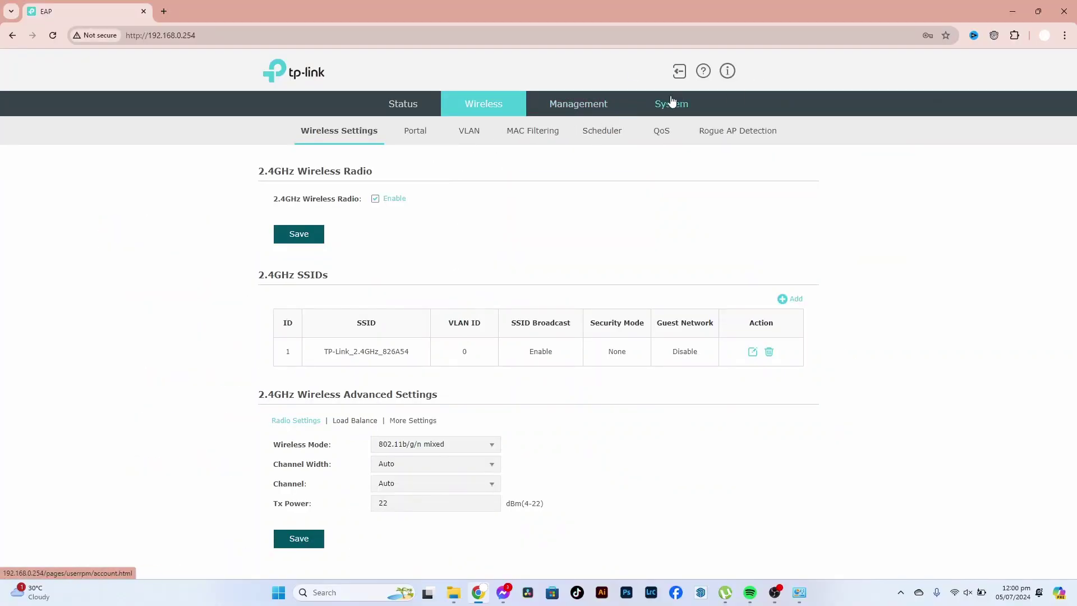
pyautogui.click(671, 101)
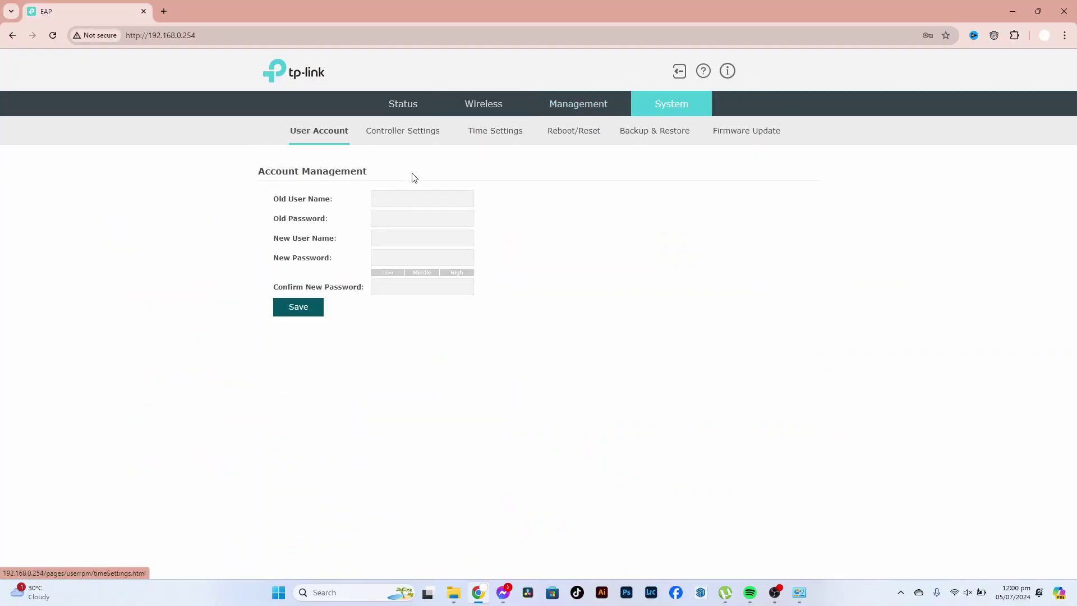
pyautogui.click(610, 133)
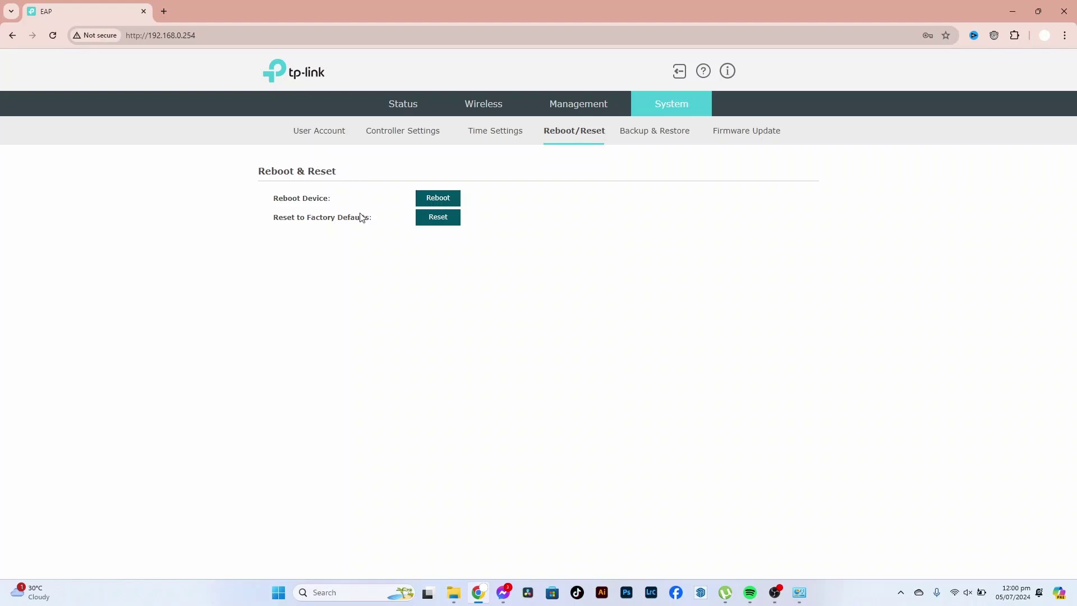
pyautogui.click(441, 218)
pyautogui.click(613, 315)
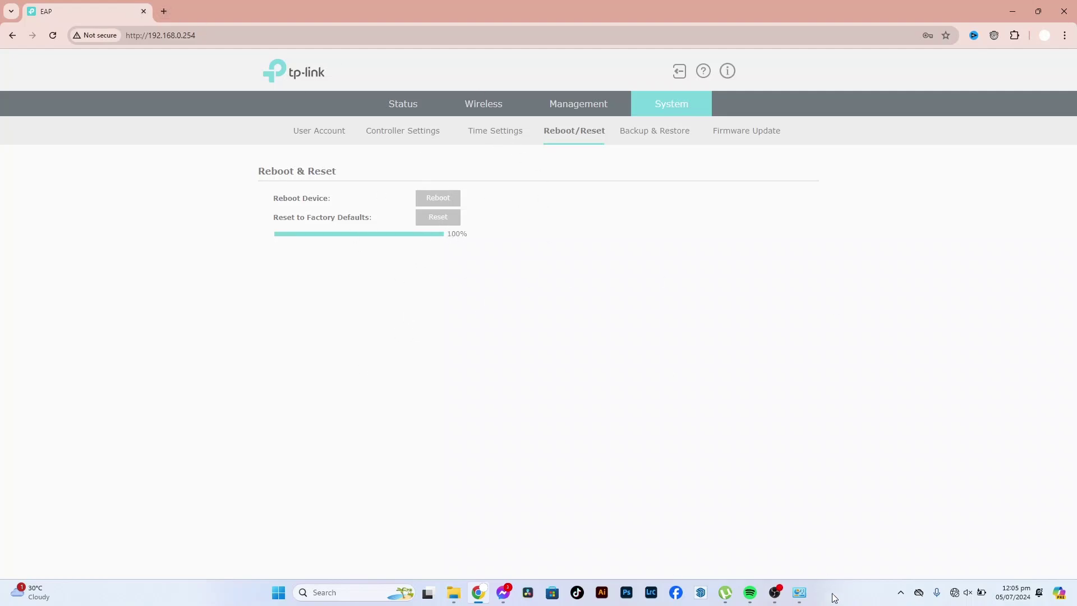
pyautogui.click(800, 593)
# - Switch the Wi-Fi adapter's IPv4 settings from static to automatic IP and DNS addresses
pyautogui.rightClick(507, 226)
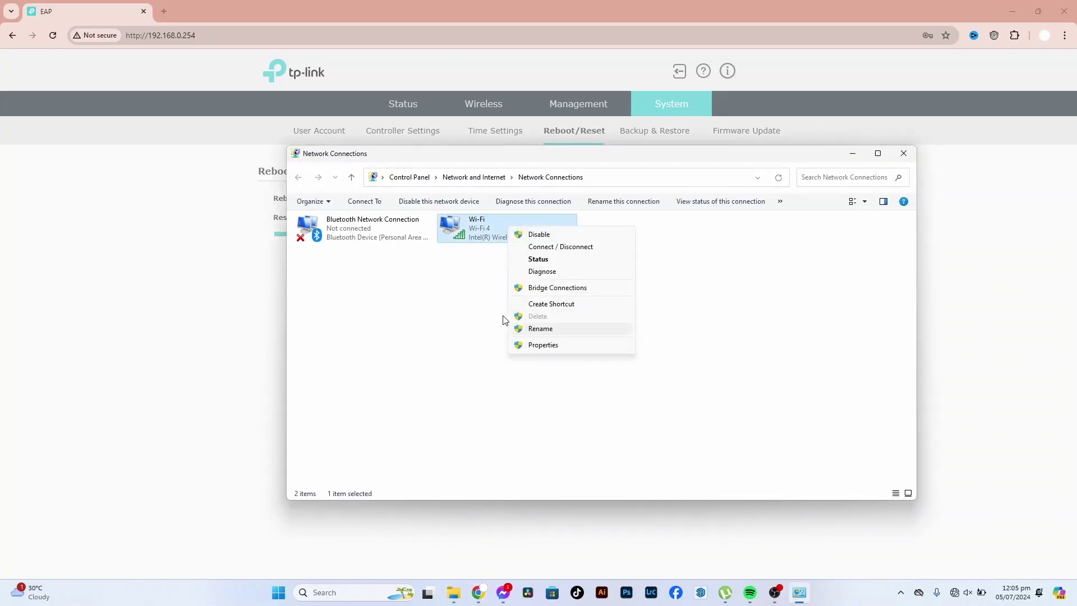
pyautogui.click(503, 309)
pyautogui.rightClick(502, 222)
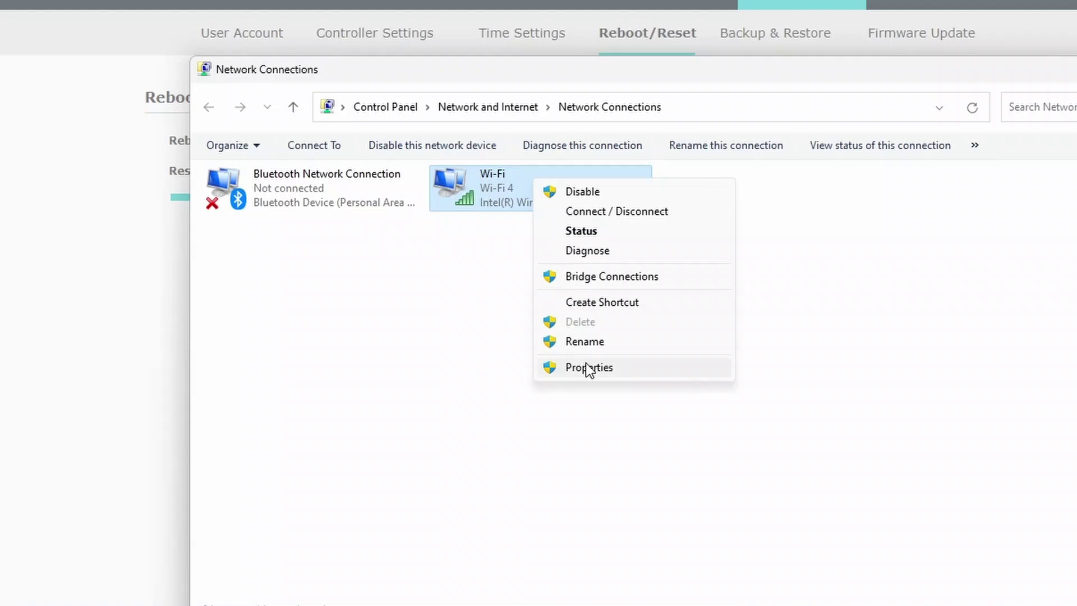
pyautogui.click(588, 368)
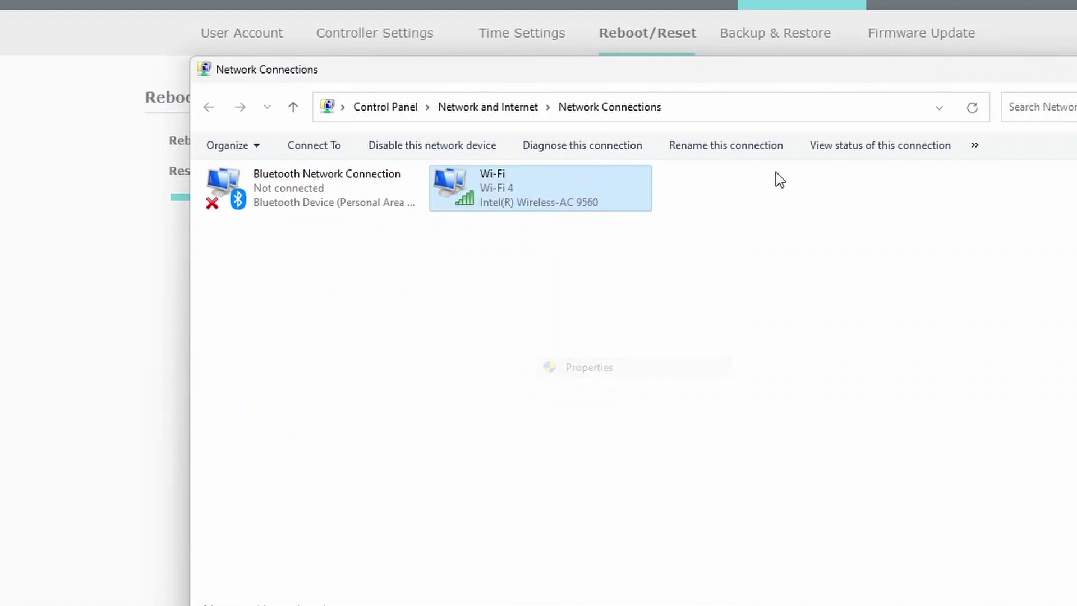
pyautogui.doubleClick(359, 349)
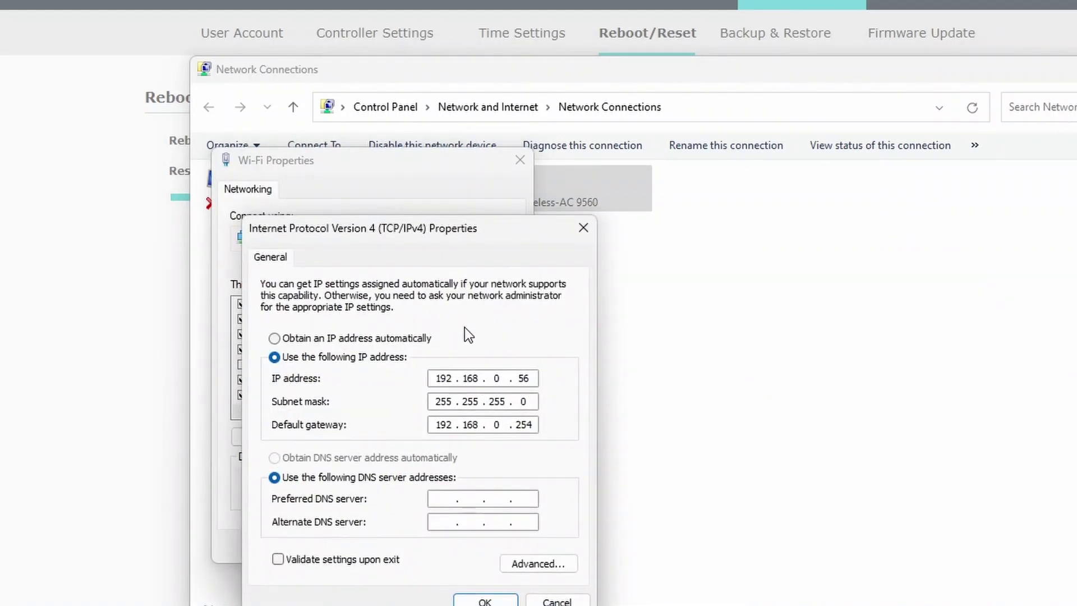
pyautogui.doubleClick(440, 378)
pyautogui.doubleClick(529, 380)
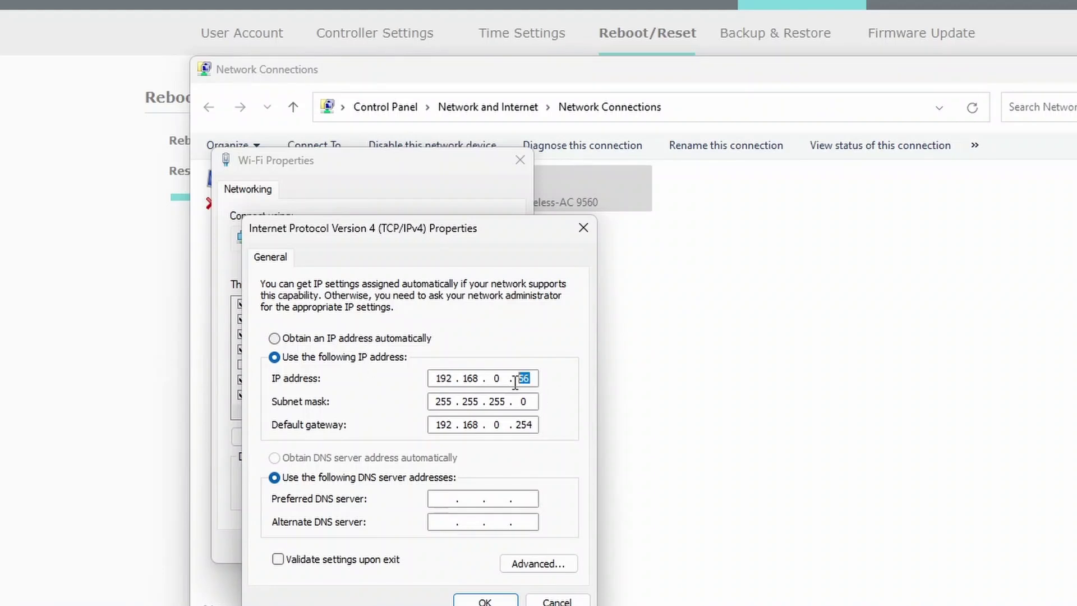
pyautogui.click(335, 339)
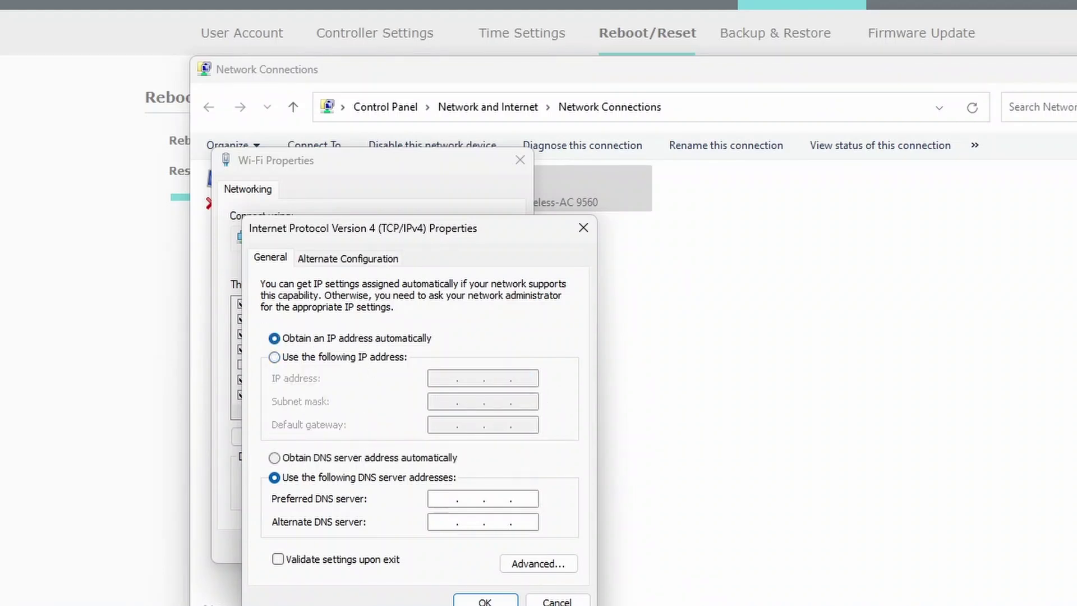
pyautogui.click(293, 456)
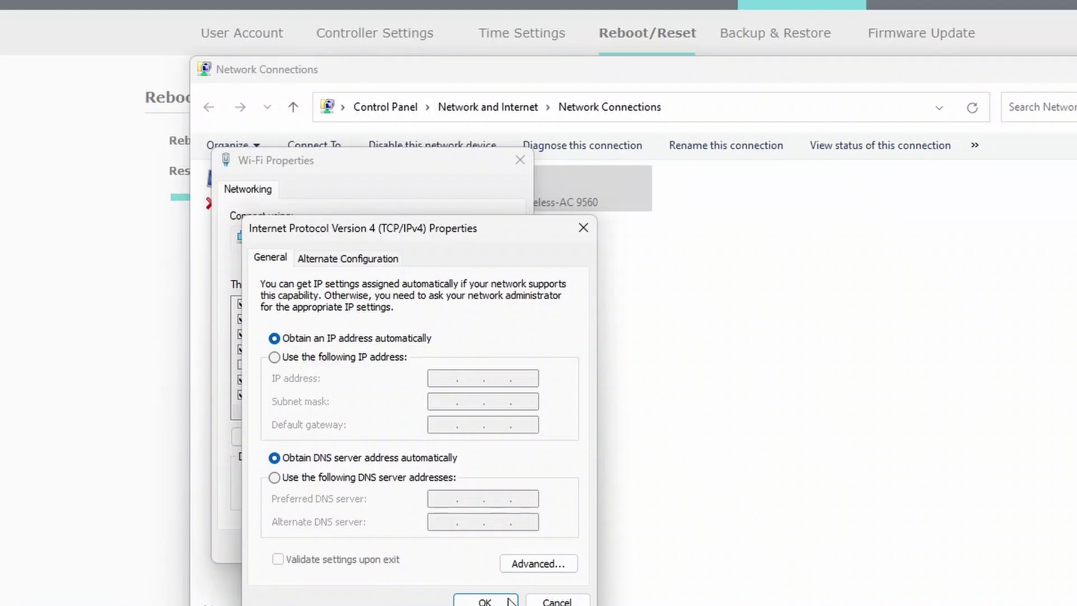
pyautogui.click(487, 600)
pyautogui.click(429, 548)
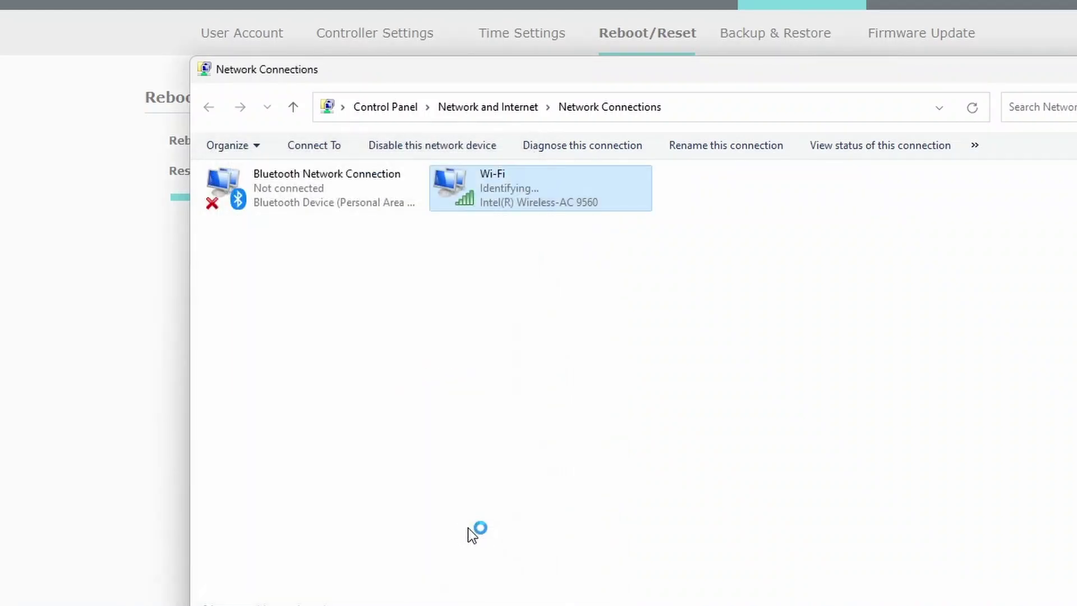
# - Join the TP-Link_2.4GHz_826A54 network and return to the EAP login page
pyautogui.rightClick(532, 203)
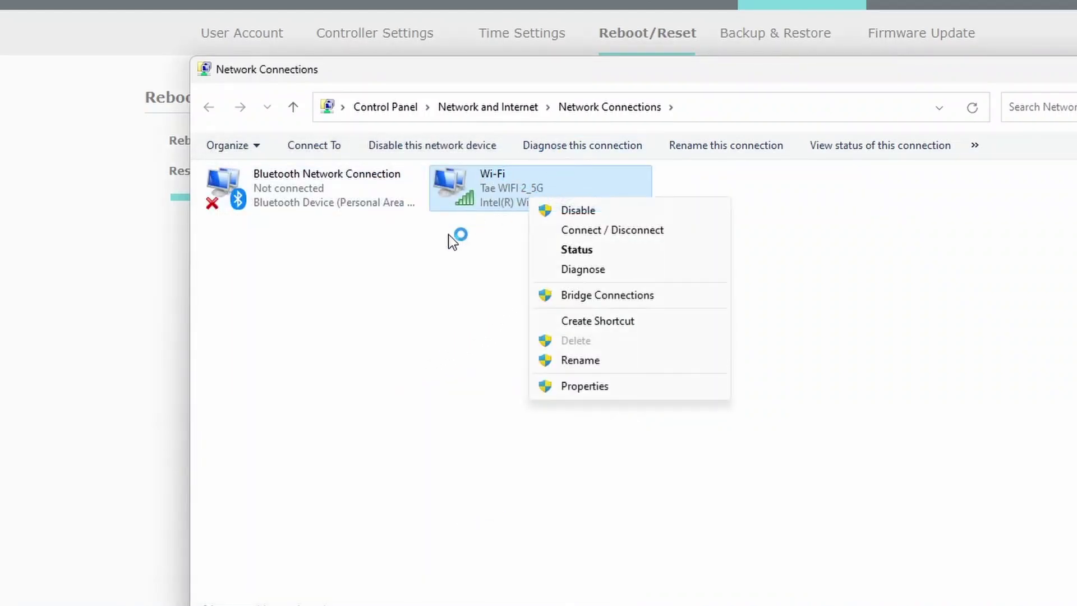
pyautogui.click(452, 241)
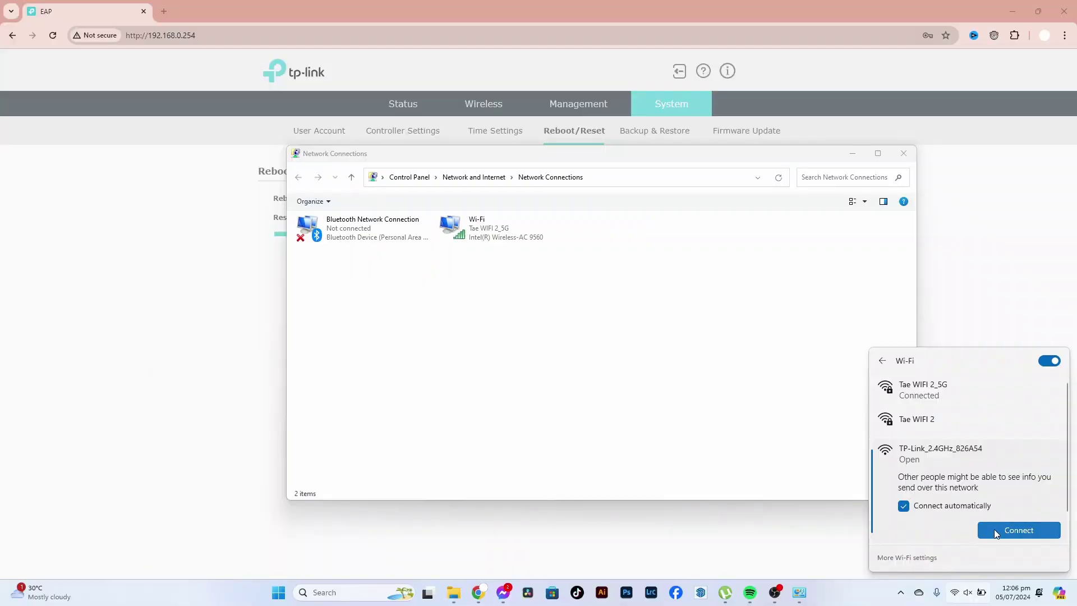
pyautogui.click(1028, 530)
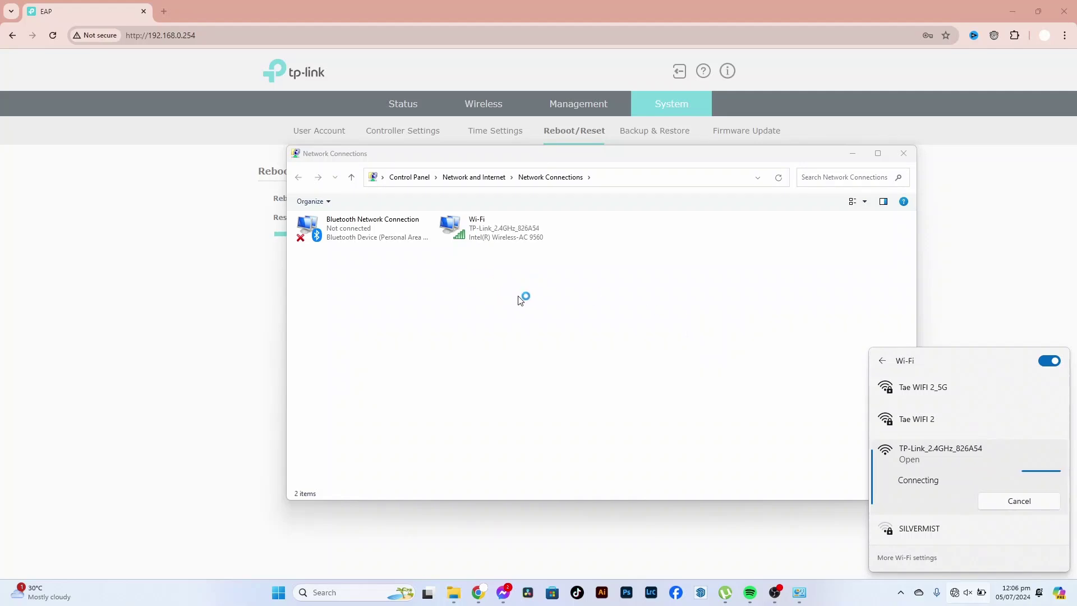
pyautogui.click(493, 233)
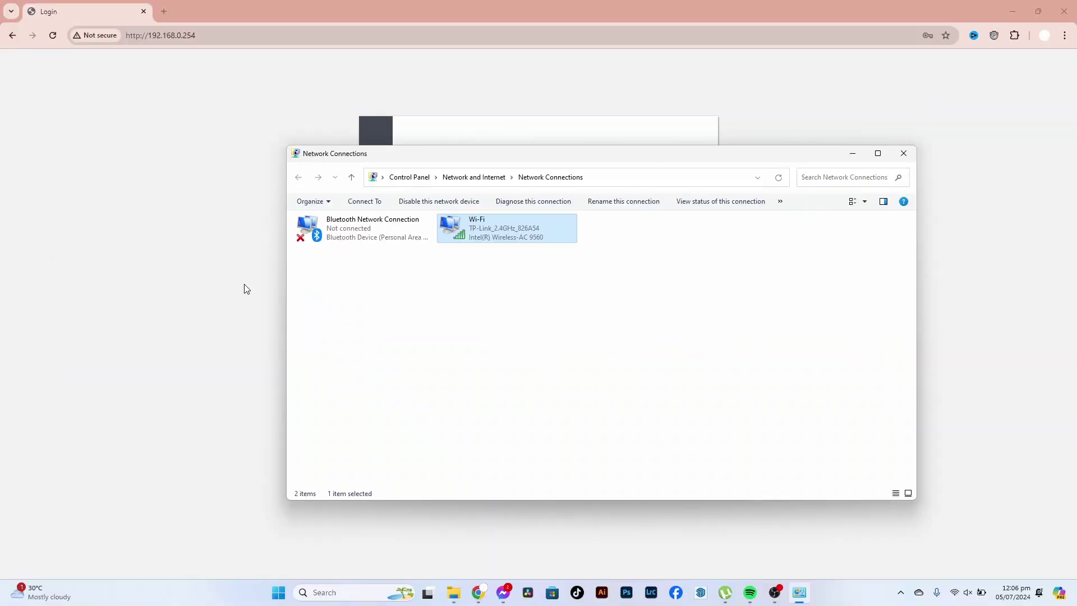
pyautogui.click(177, 283)
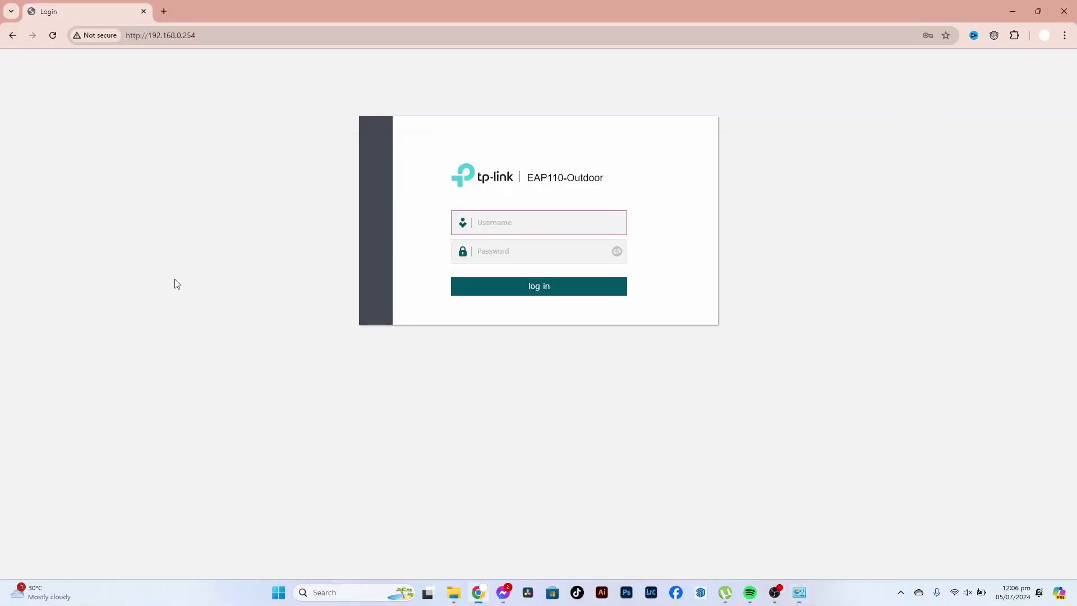
# - Try logging in with the default username and an incomplete password
pyautogui.click(504, 222)
pyautogui.click(189, 31)
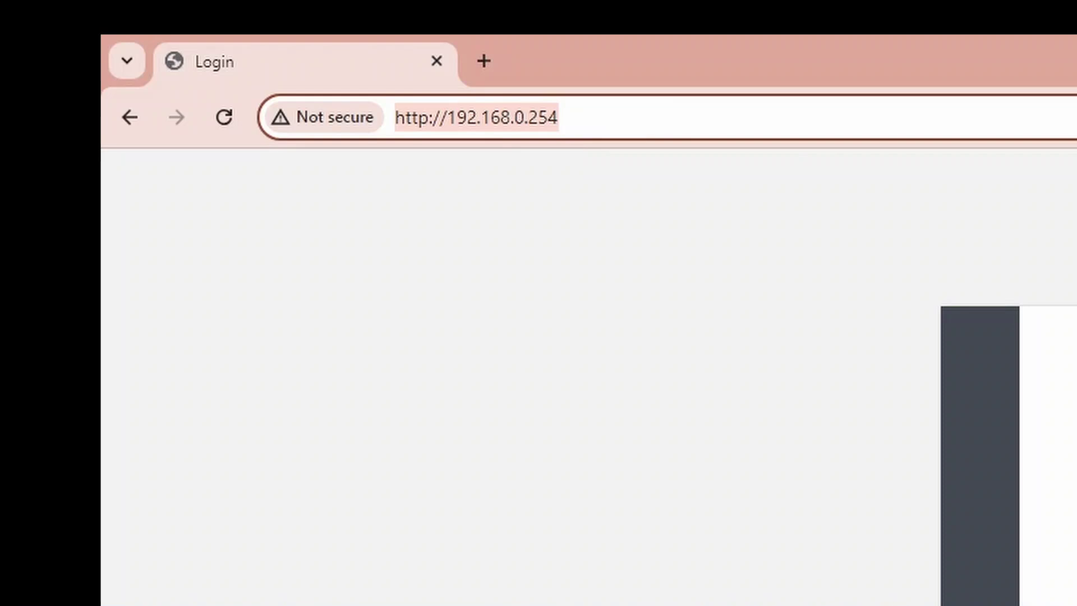
pyautogui.click(538, 221)
pyautogui.write('admin')
pyautogui.press('Tab')
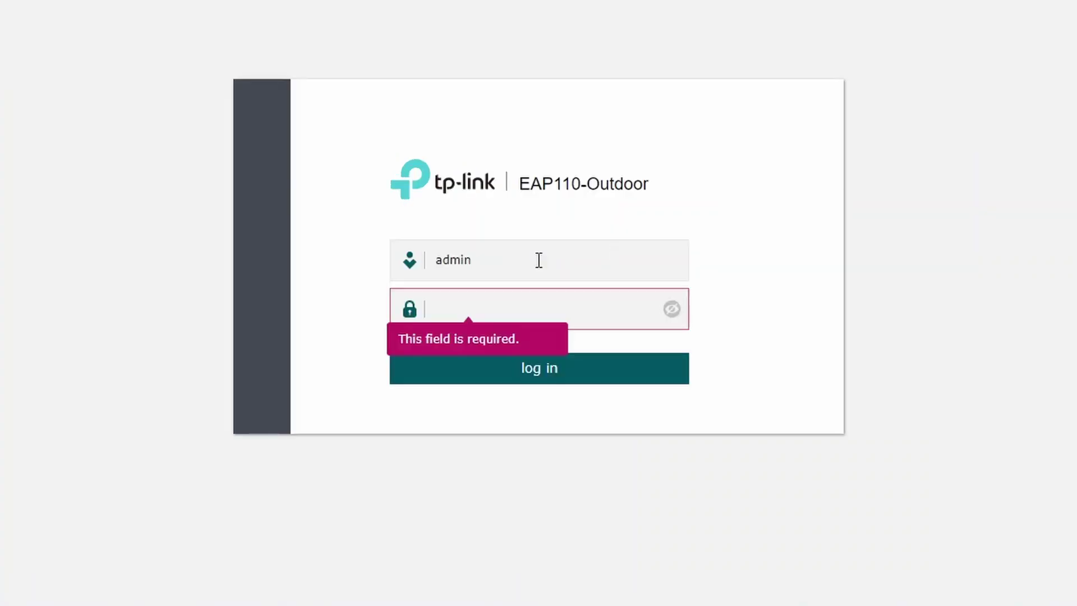
pyautogui.write('adm')
pyautogui.press('BackSpace')
pyautogui.press('BackSpace')
pyautogui.press('BackSpace')
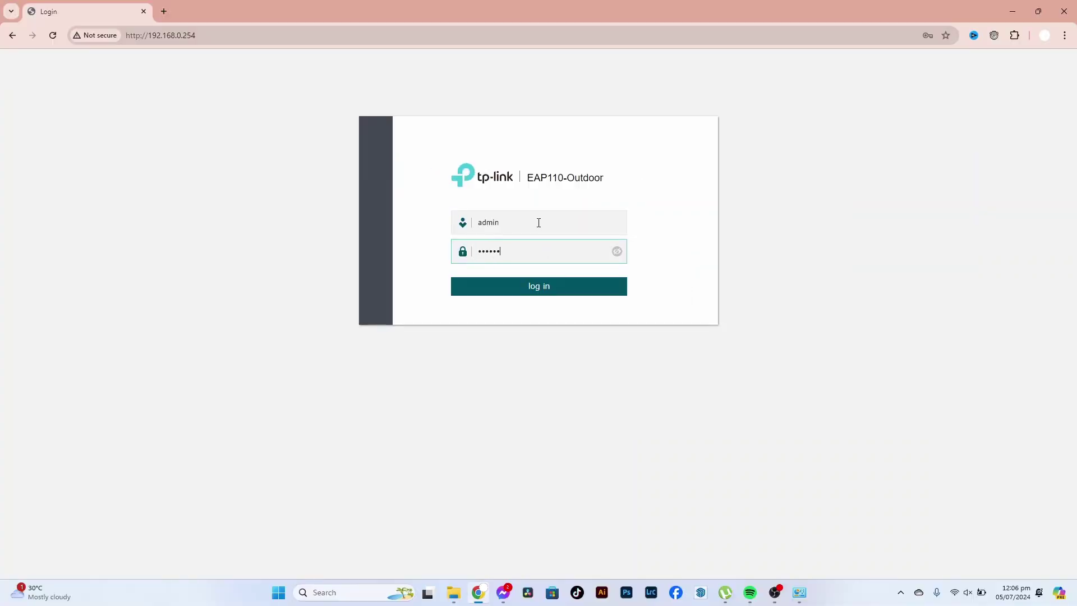
pyautogui.click(541, 287)
# - Log in again with the full default username and password
pyautogui.click(569, 224)
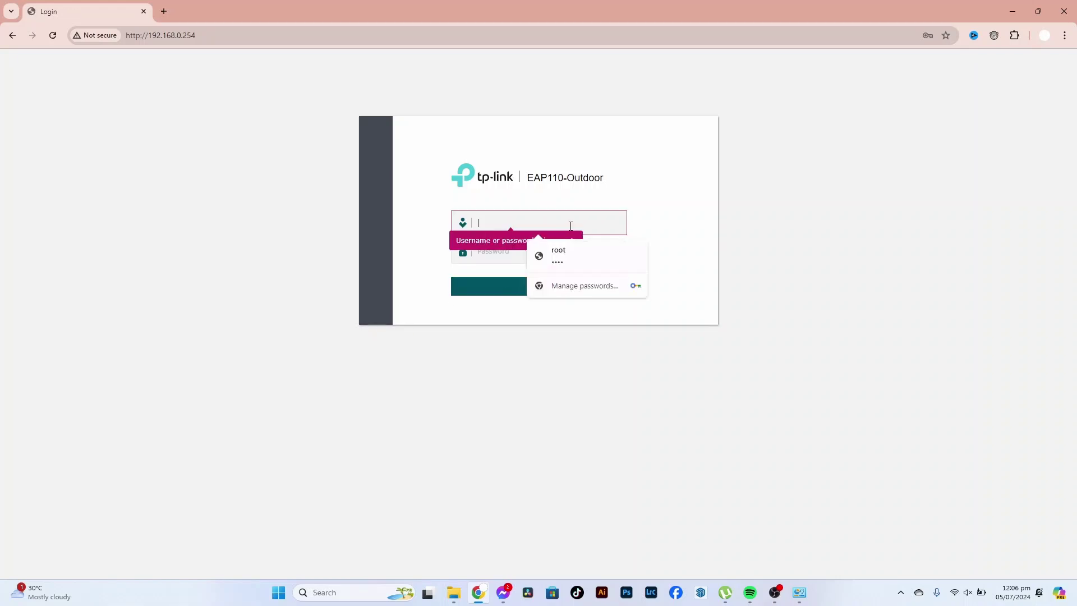
pyautogui.write('admin')
pyautogui.press('Tab')
pyautogui.write('a')
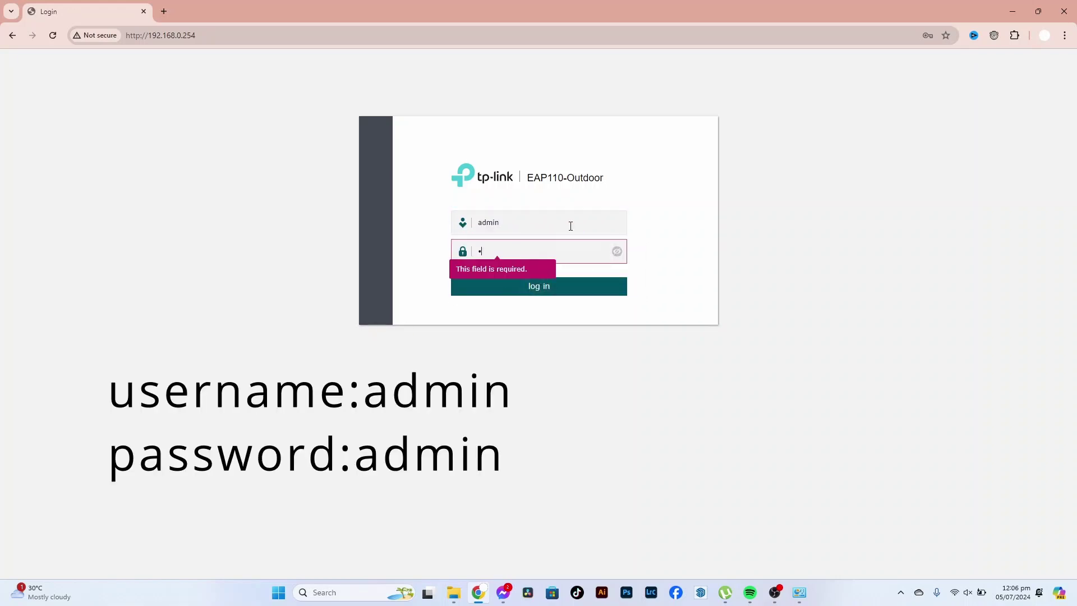
pyautogui.write('dmin')
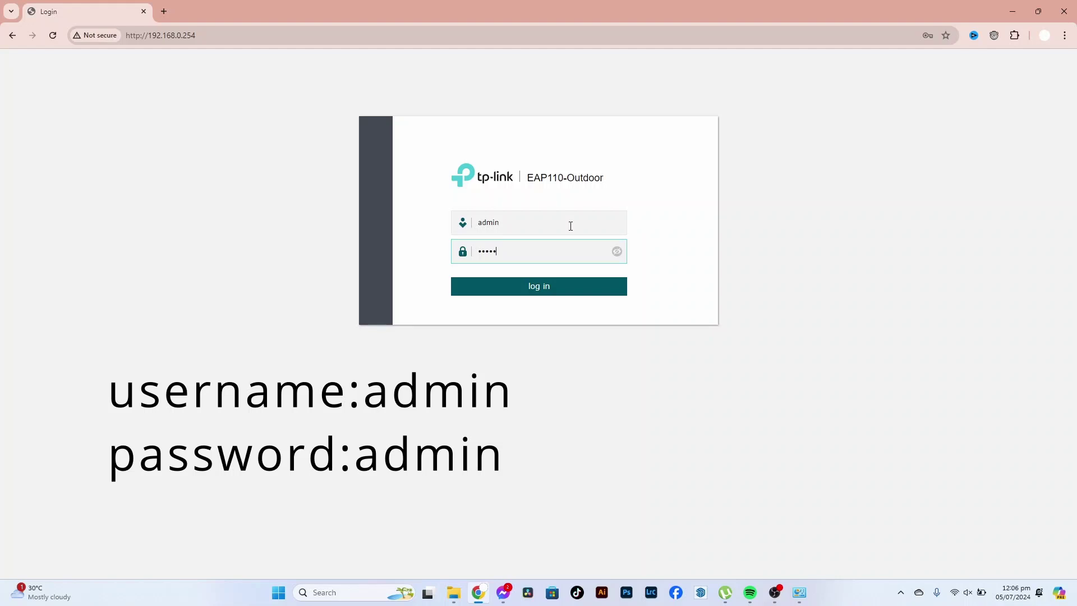
pyautogui.press('Return')
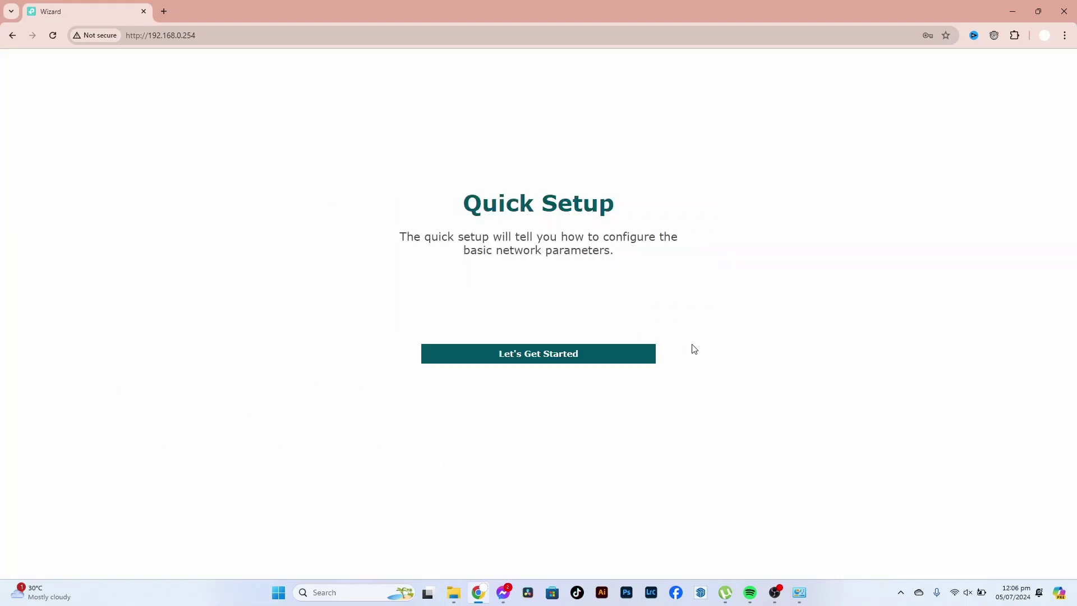
# - Begin Quick Setup and create a new admin username with a confirmed new password
pyautogui.click(554, 357)
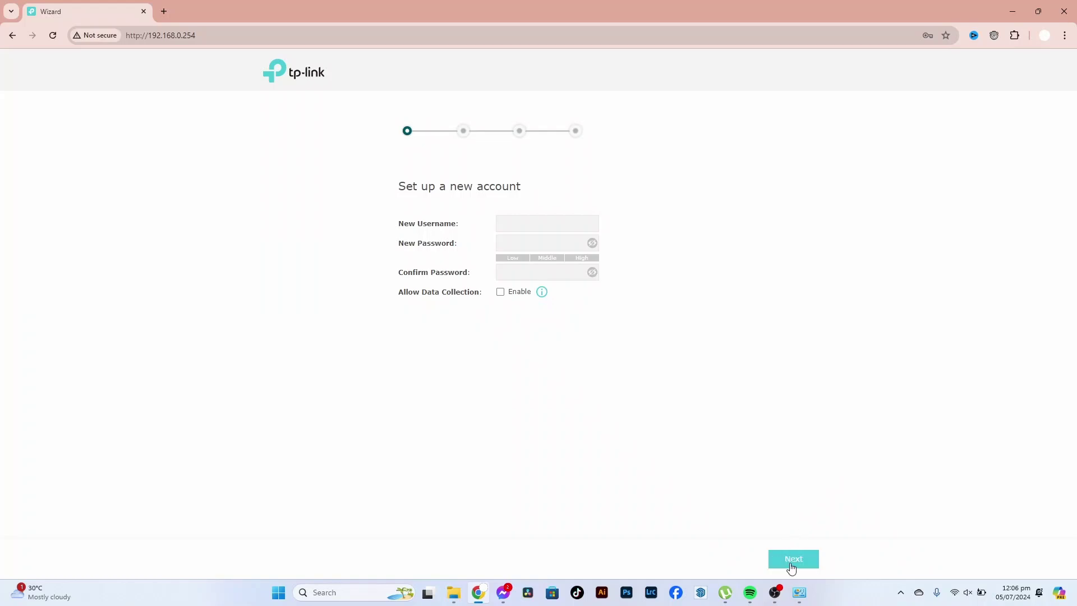
pyautogui.click(537, 222)
pyautogui.write('admin')
pyautogui.press('Tab')
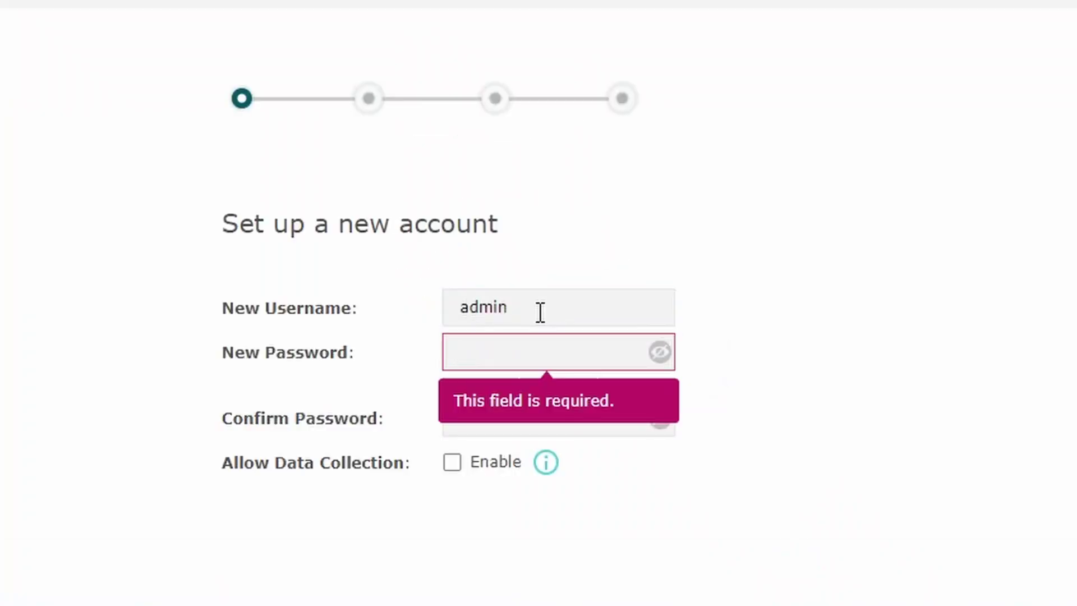
pyautogui.write('admin123')
pyautogui.press('Tab')
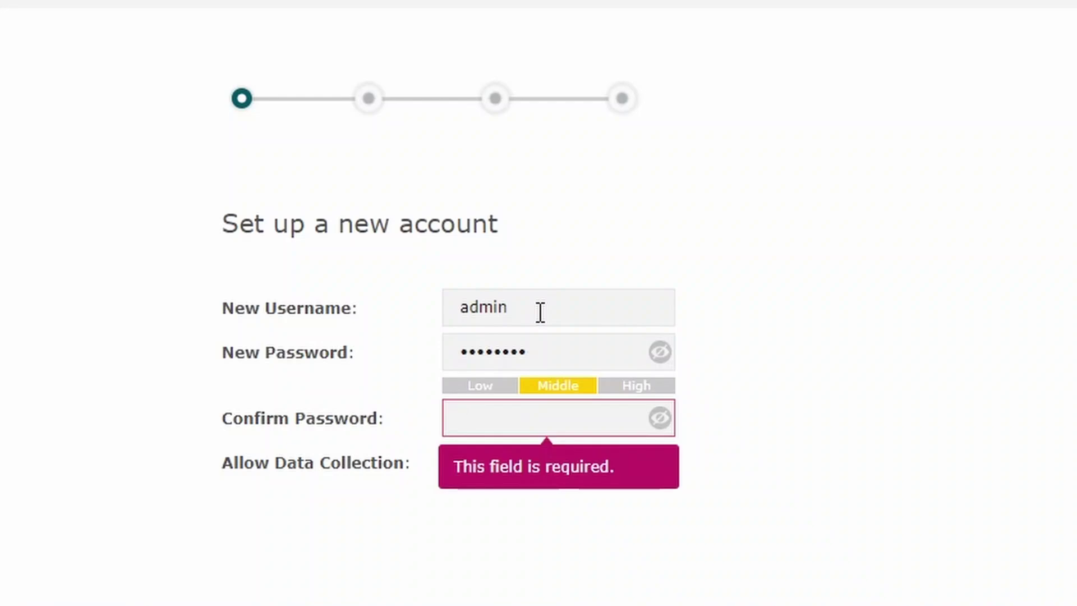
pyautogui.write('admin123')
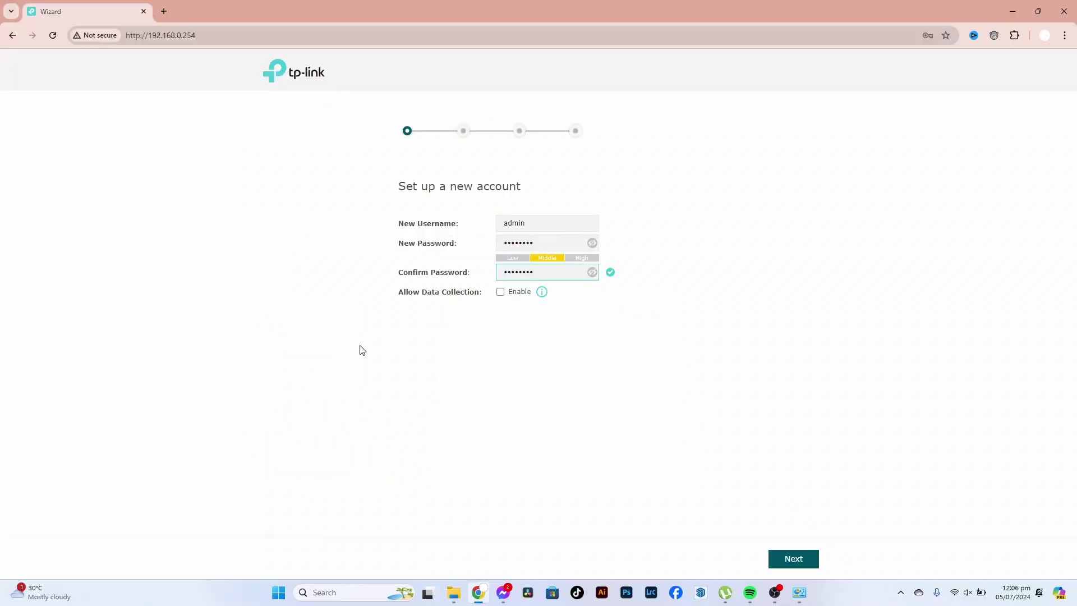
pyautogui.click(813, 560)
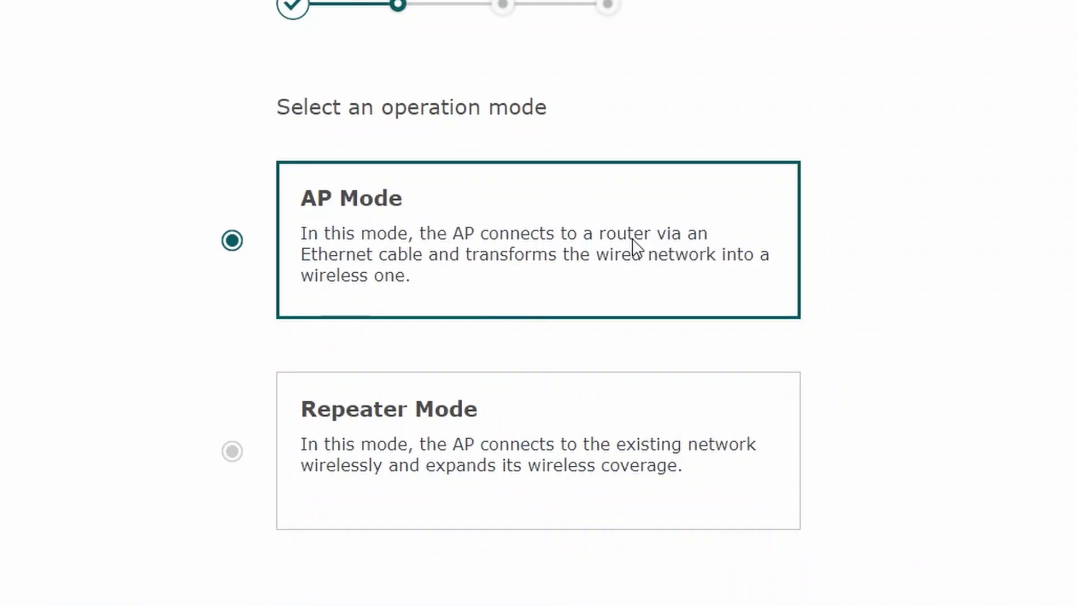
# - Choose Repeater Mode, scan 2.4GHz networks, select Bullchef, and cancel its password prompt
pyautogui.click(383, 446)
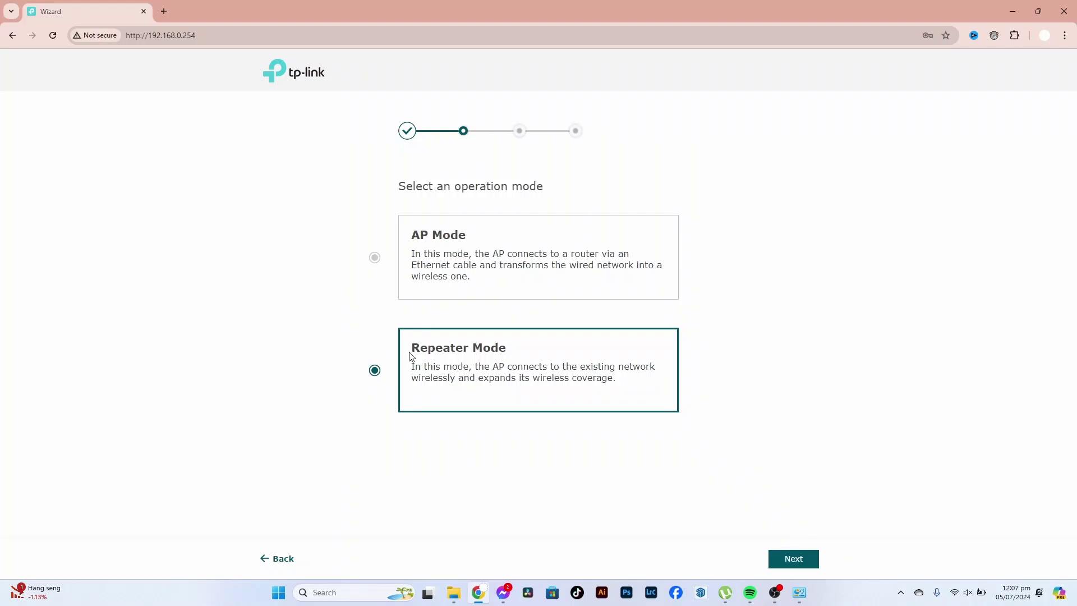
pyautogui.click(808, 561)
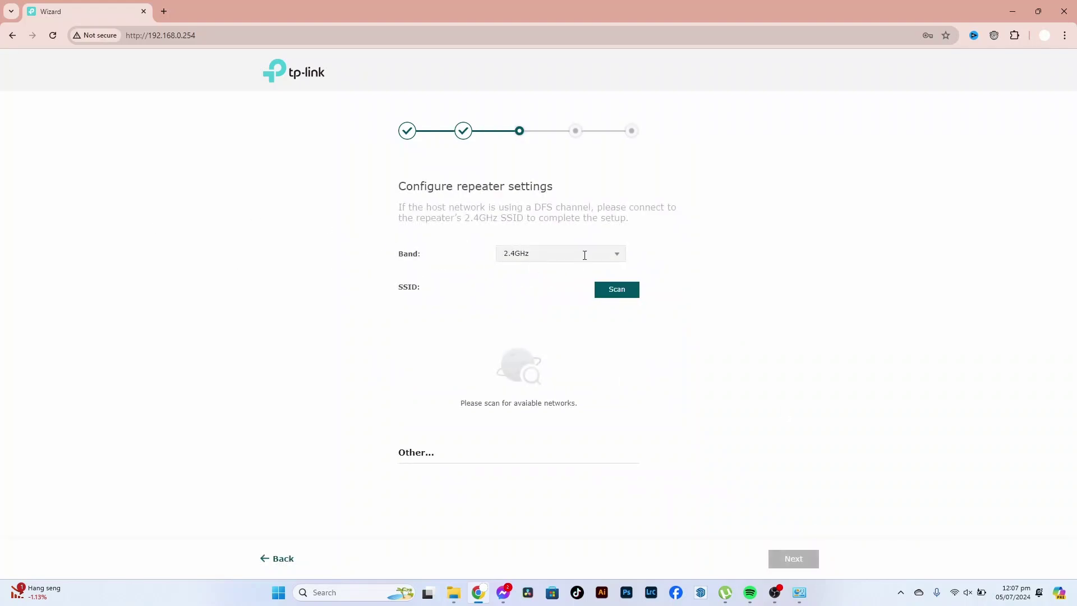
pyautogui.click(617, 290)
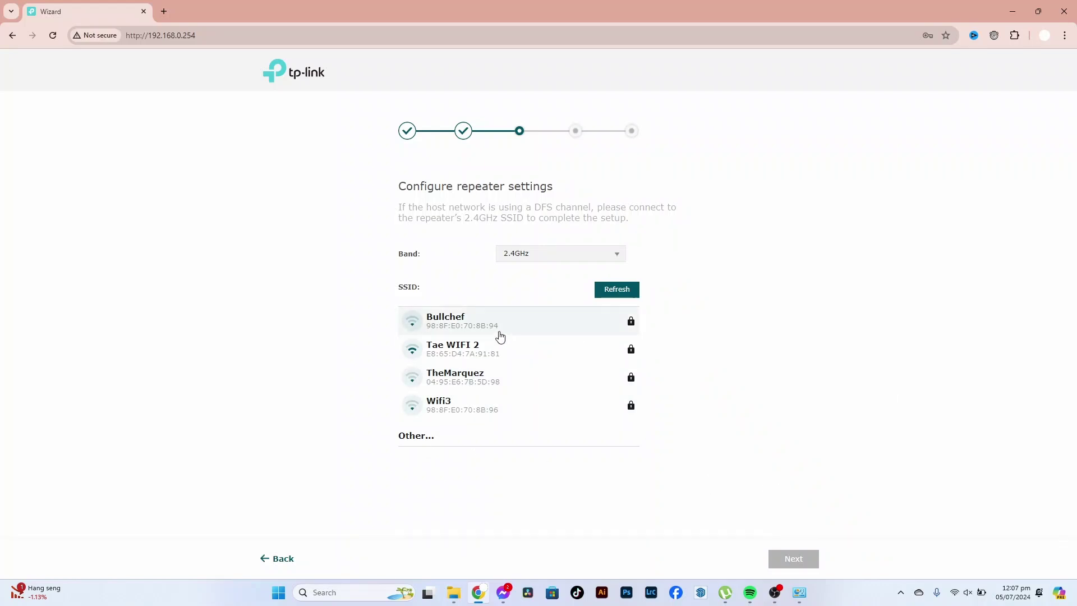
pyautogui.click(439, 328)
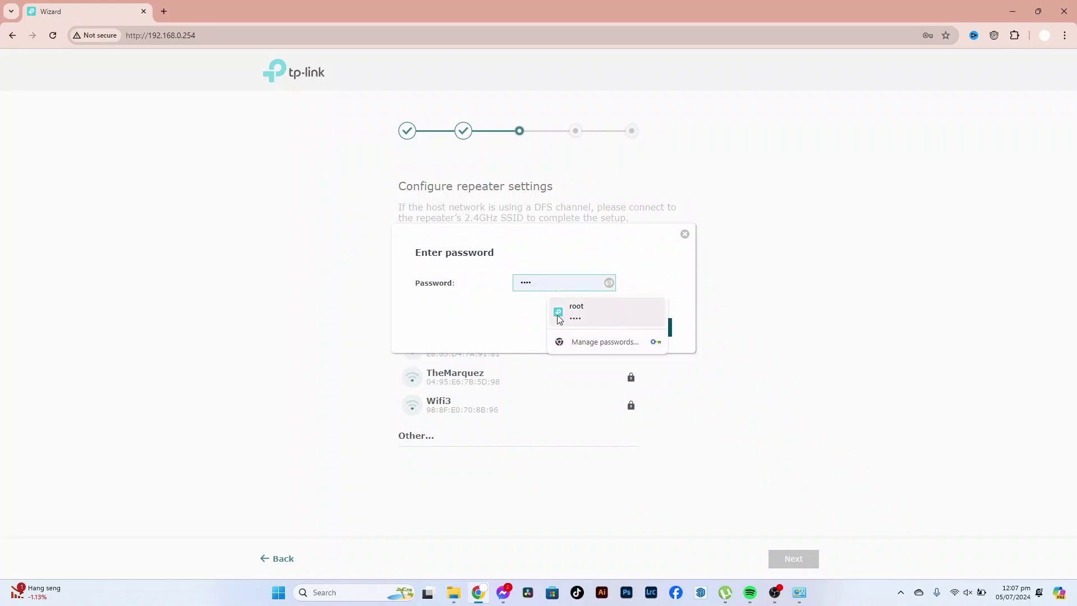
pyautogui.click(636, 273)
pyautogui.click(595, 333)
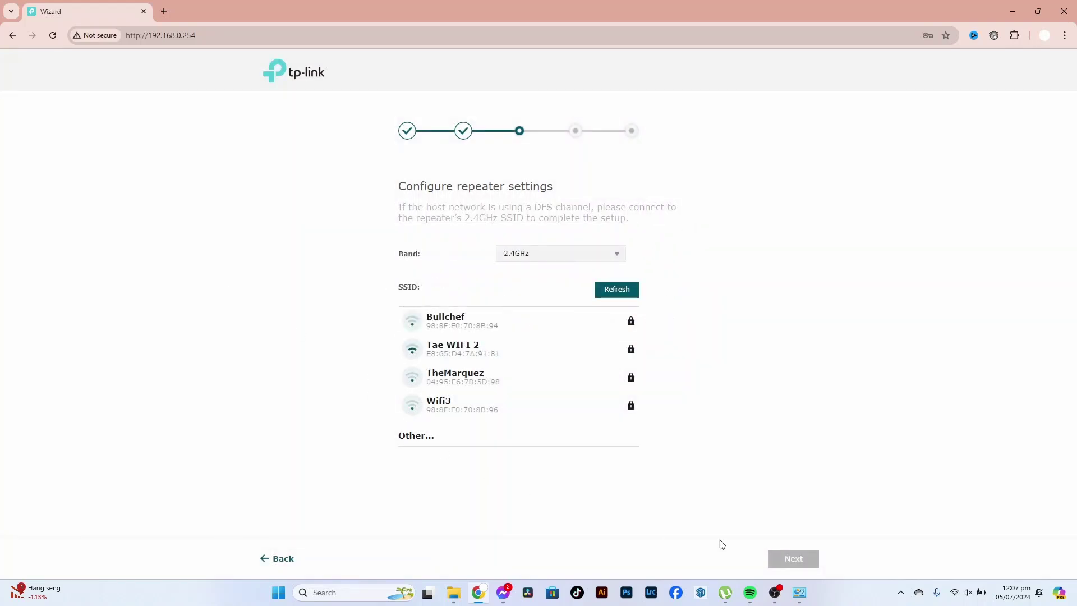